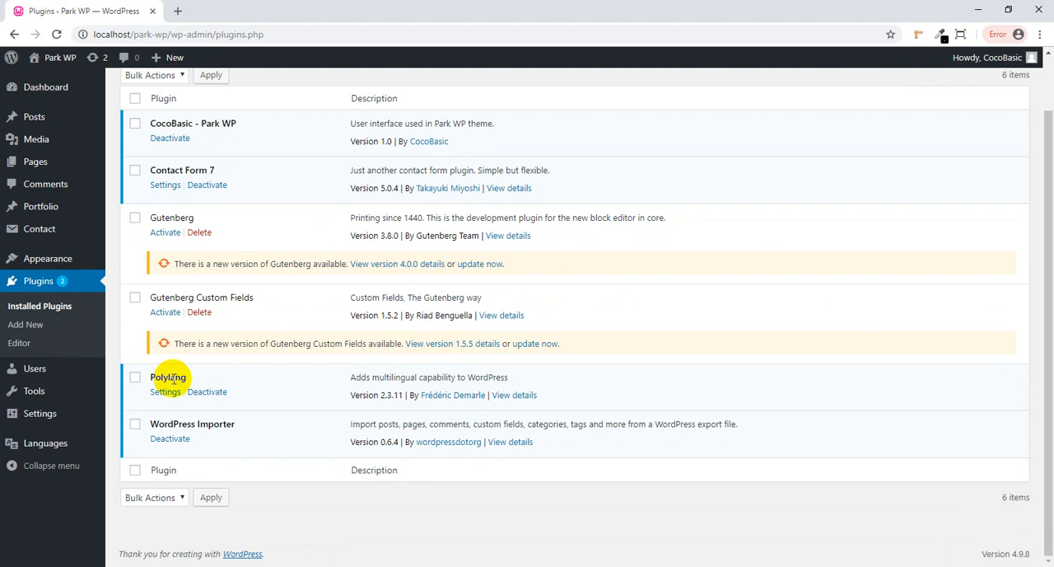
# - Add English (en_US) as a site language in Polylang with the United States flag
pyautogui.moveTo(51, 435)
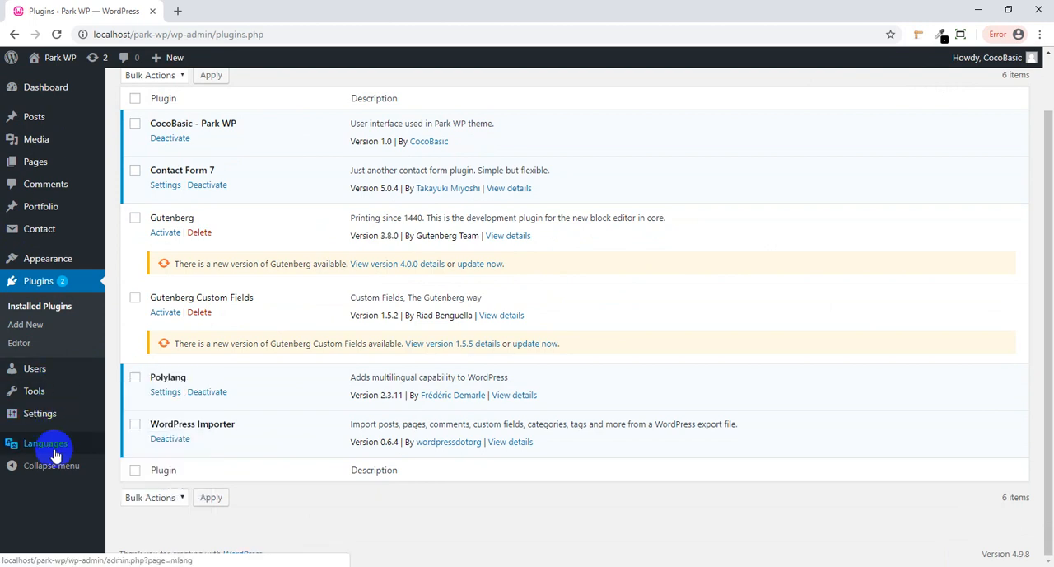
pyautogui.click(136, 454)
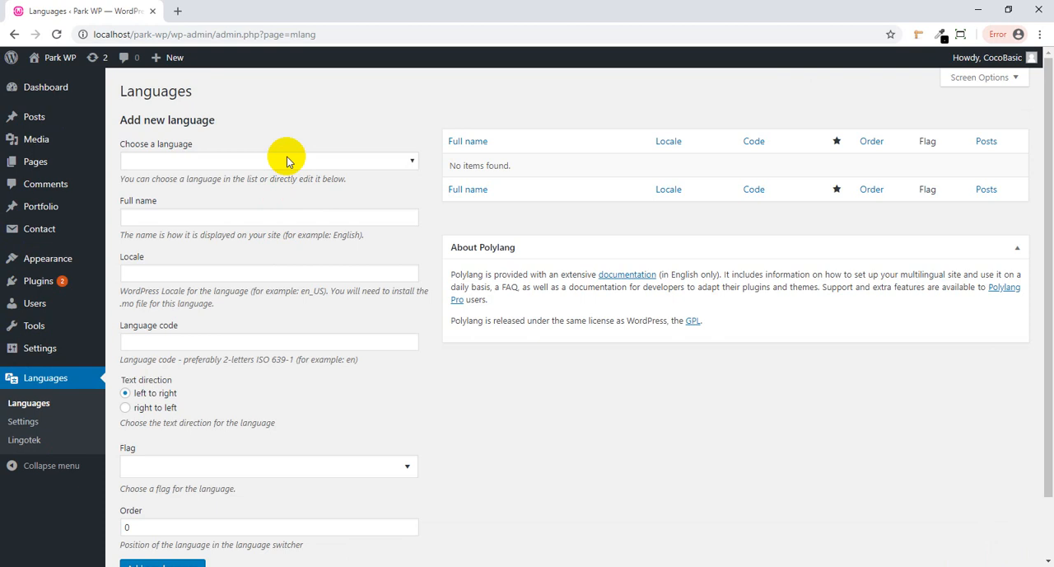
pyautogui.click(288, 160)
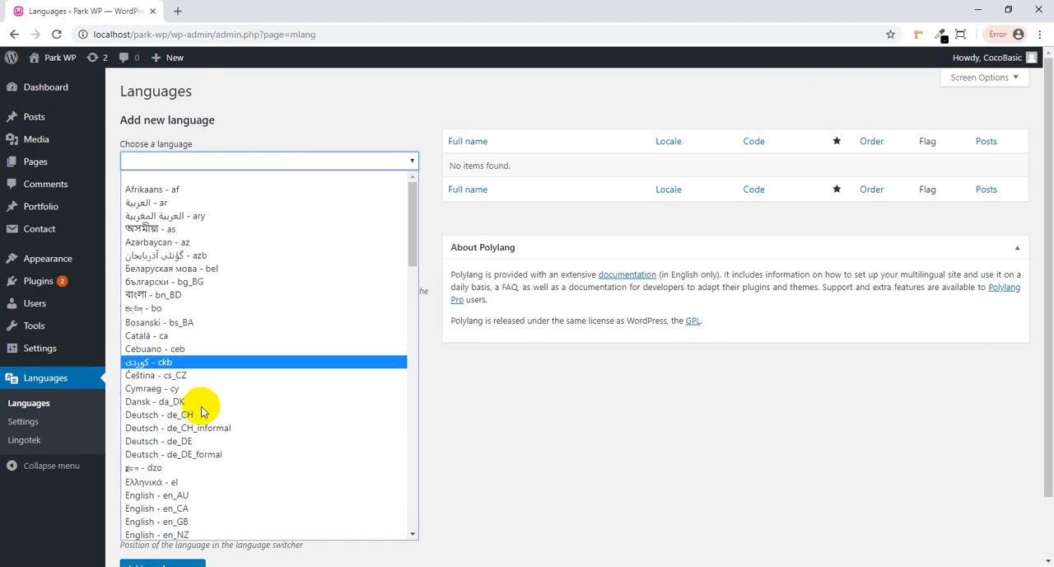
pyautogui.scroll(-4, 195, 467)
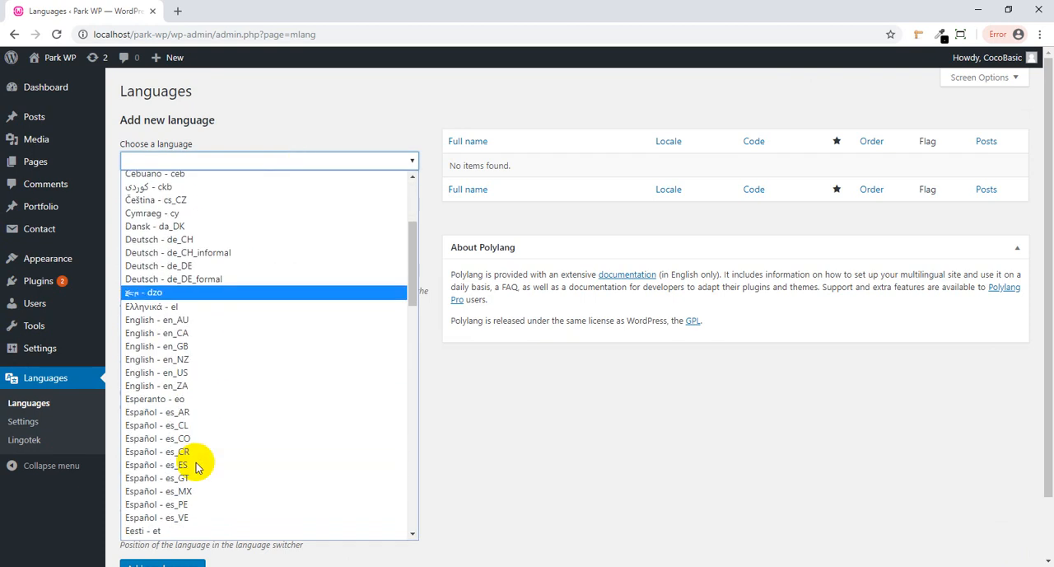
pyautogui.click(188, 375)
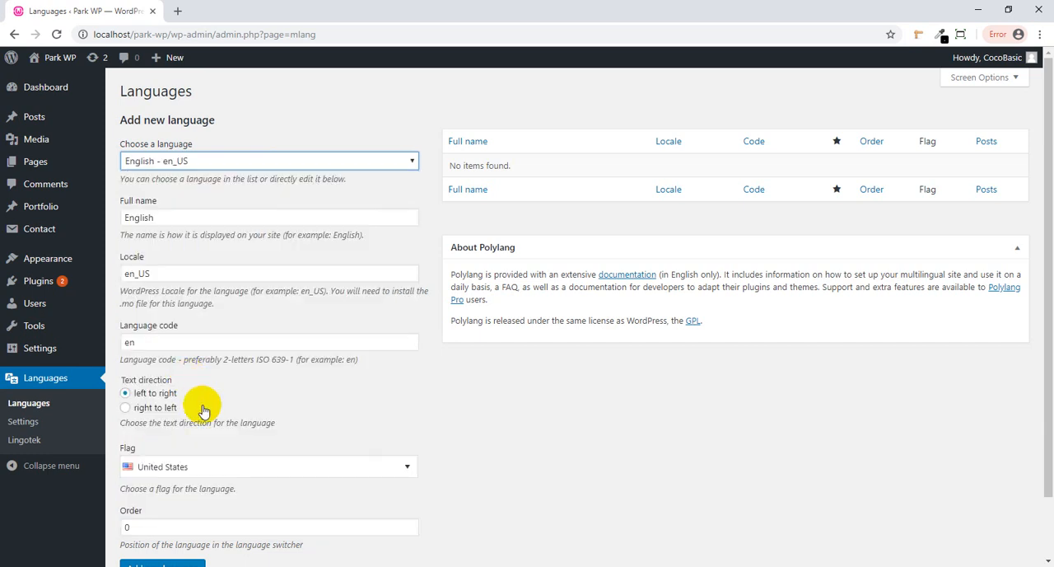
pyautogui.scroll(-1, 200, 404)
pyautogui.click(157, 504)
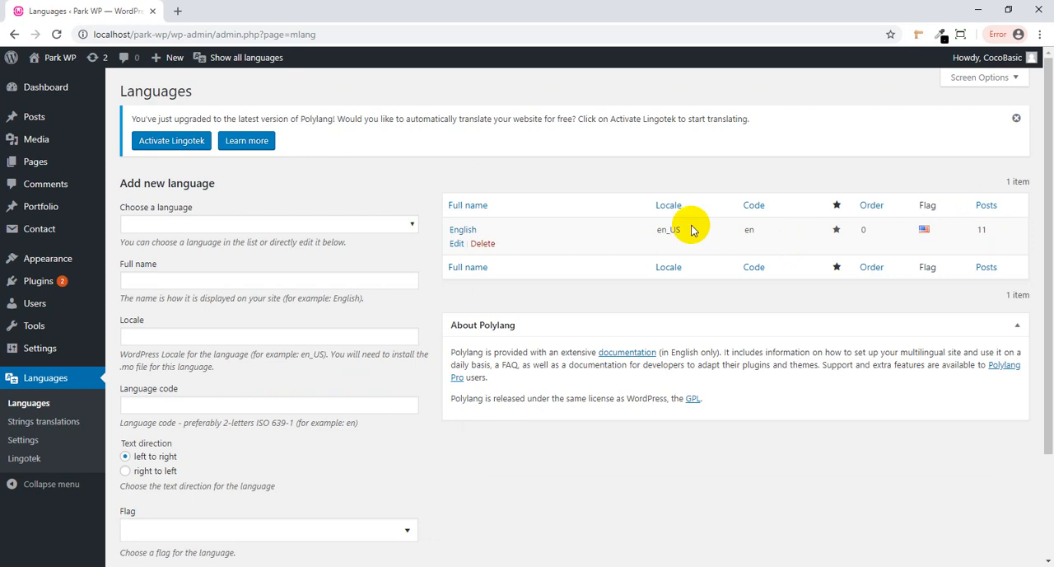
# - Add Français (fr_FR) as a second site language with the France flag and order 0
pyautogui.click(206, 225)
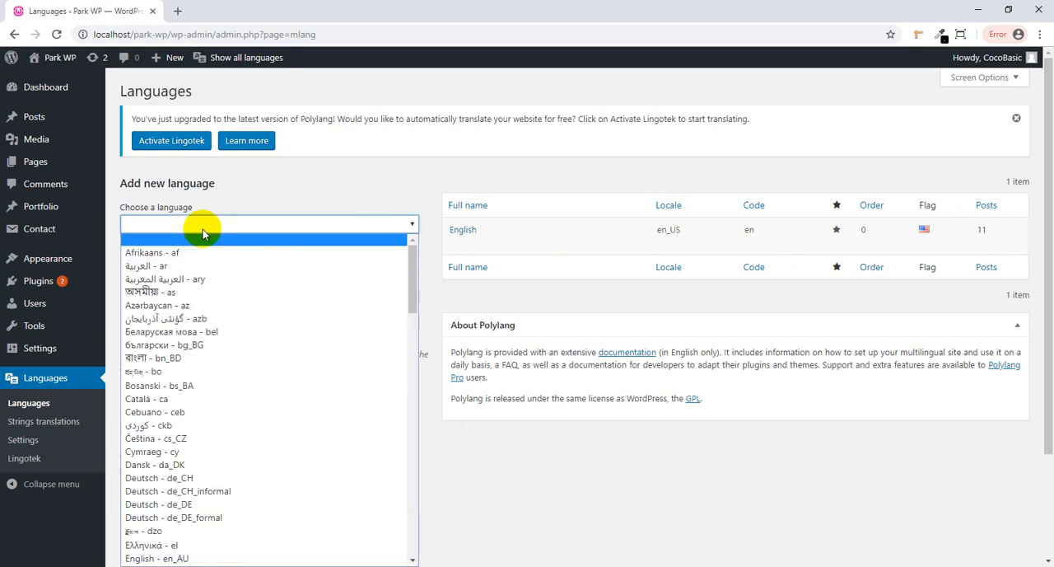
pyautogui.scroll(-4, 258, 319)
pyautogui.scroll(-2, 255, 337)
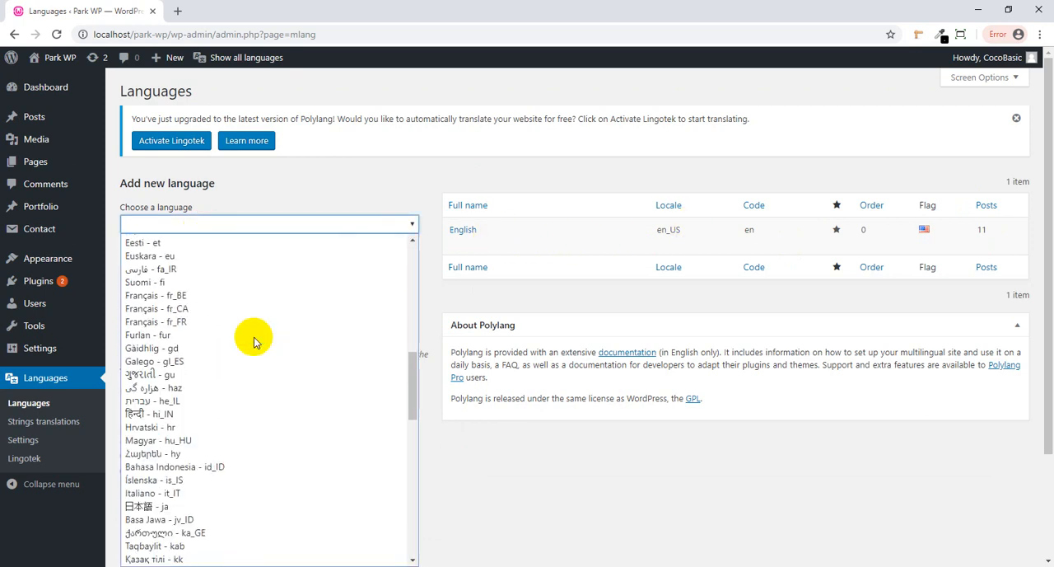
pyautogui.scroll(2, 254, 341)
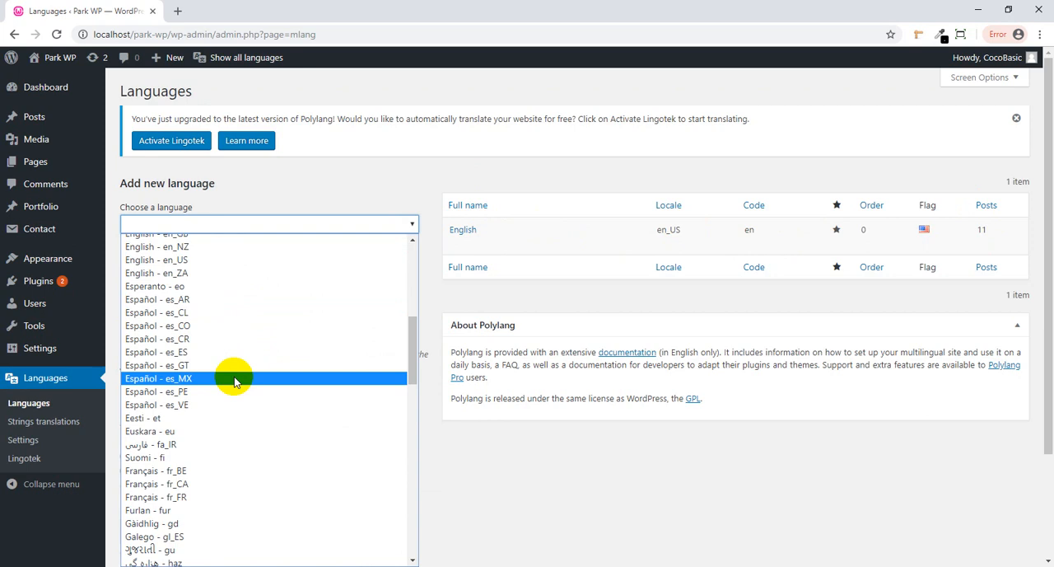
pyautogui.click(206, 497)
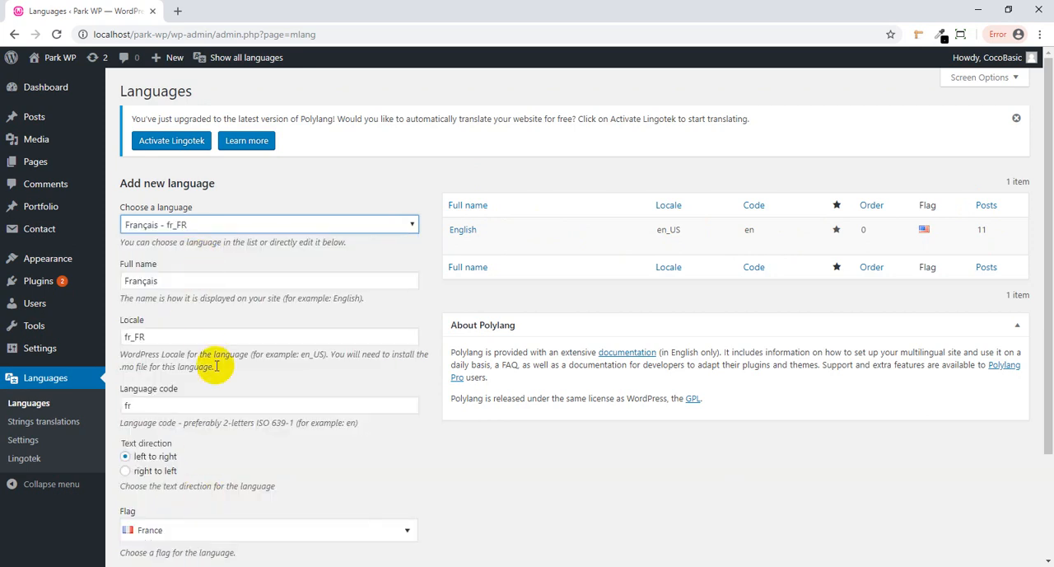
pyautogui.scroll(-1, 231, 417)
pyautogui.scroll(-1, 231, 417)
pyautogui.doubleClick(125, 457)
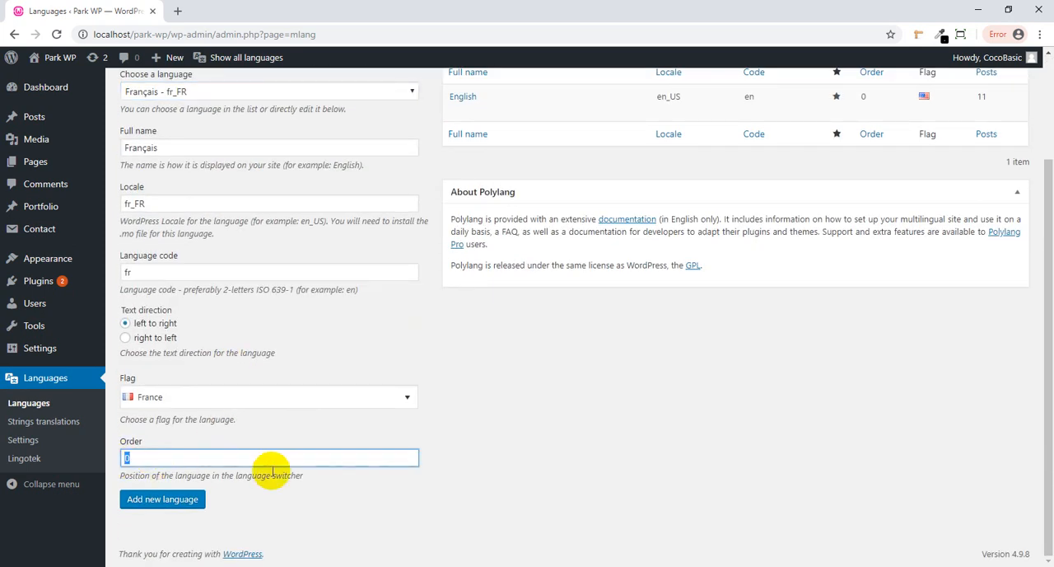
pyautogui.click(194, 503)
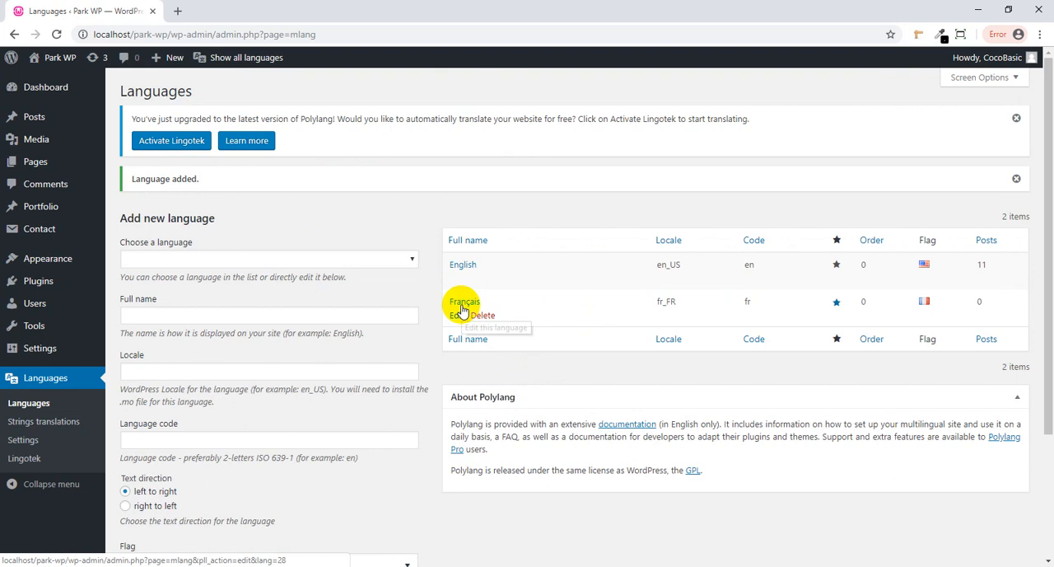
# - Start a French translation of the About page titled "About FR" with the content "About content FR"
pyautogui.click(36, 163)
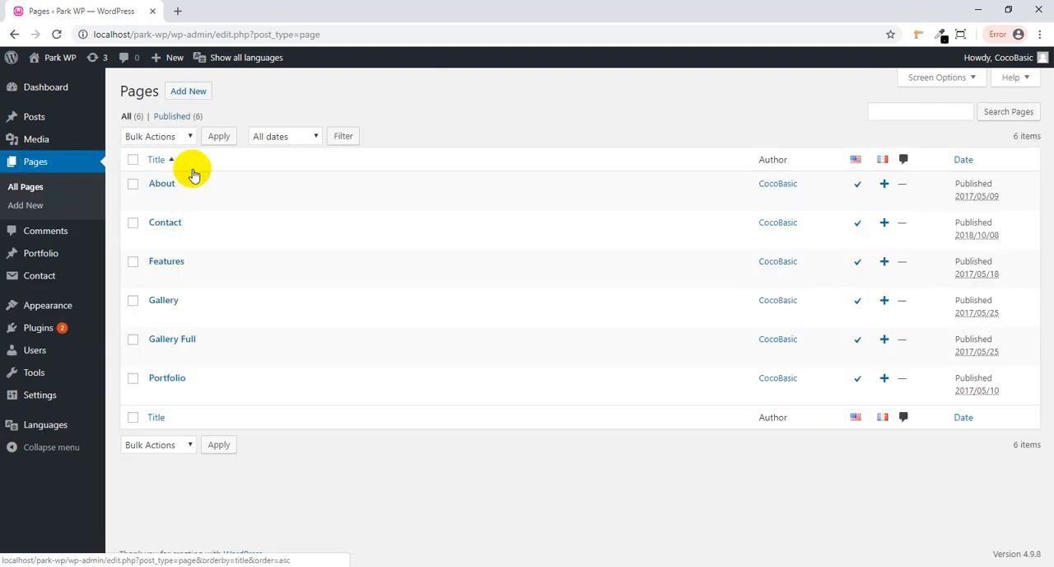
pyautogui.click(885, 184)
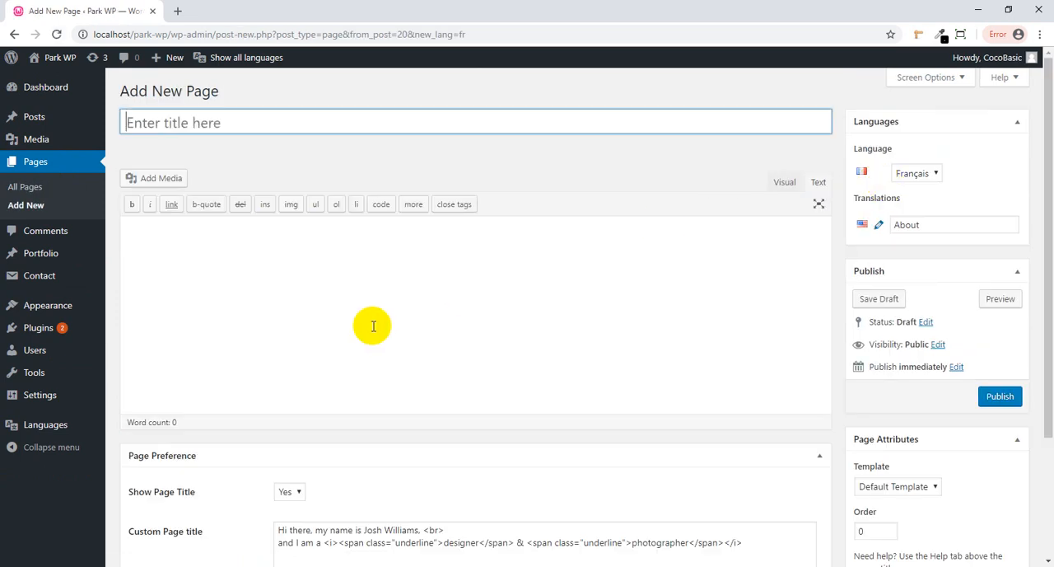
pyautogui.scroll(-1, 251, 244)
pyautogui.scroll(1, 251, 244)
pyautogui.click(185, 125)
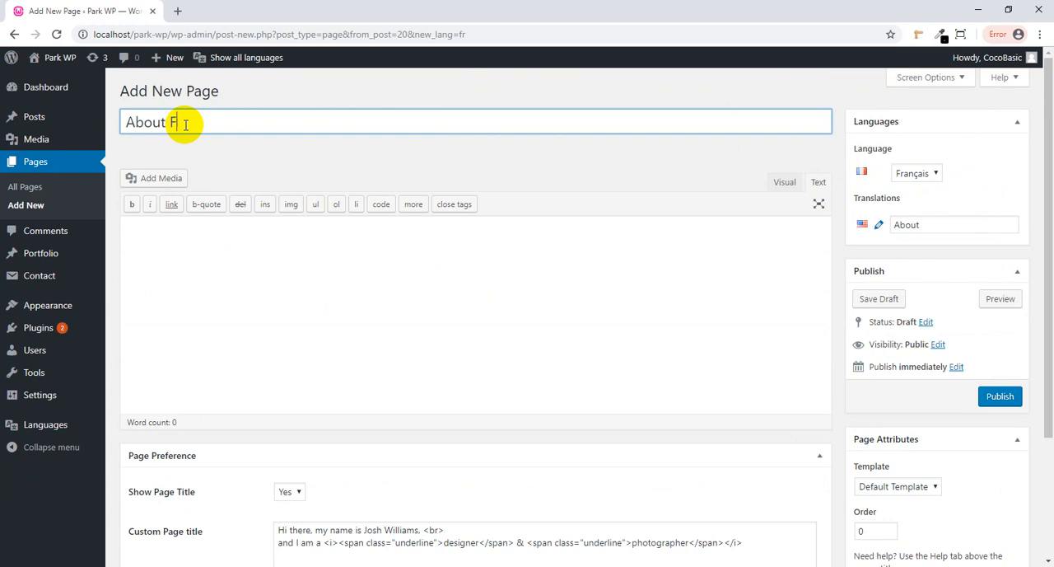
pyautogui.click(353, 367)
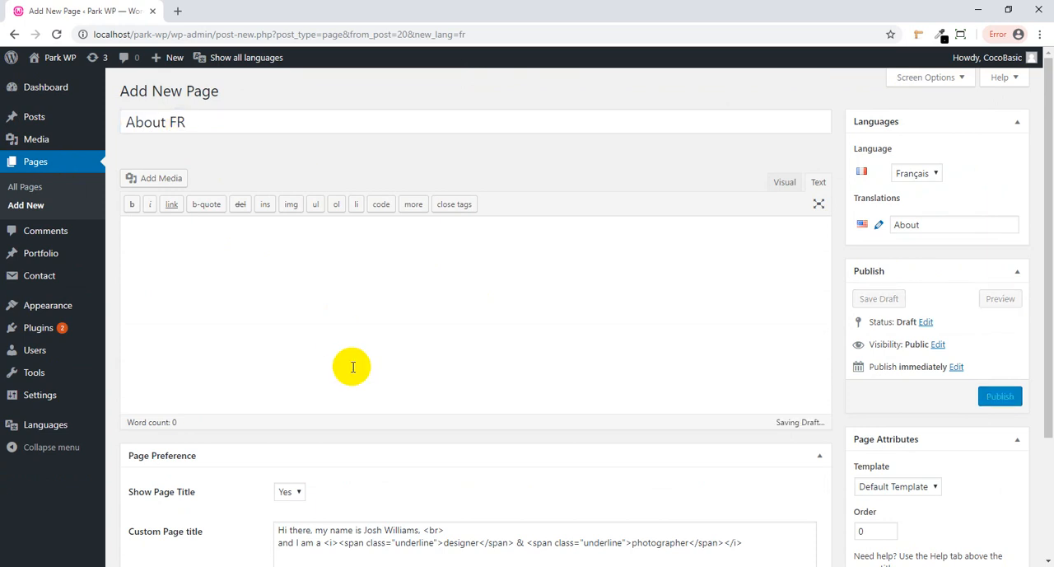
pyautogui.write('About content FR')
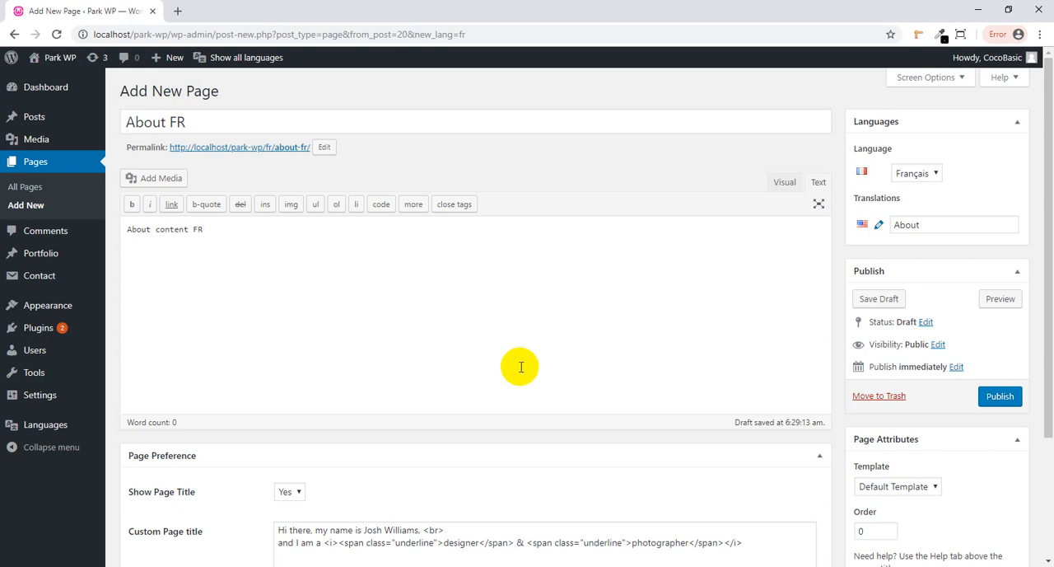
# - Replace the French About page's custom page title with "Hi there, I am FR" and publish the page
pyautogui.scroll(-1, 517, 365)
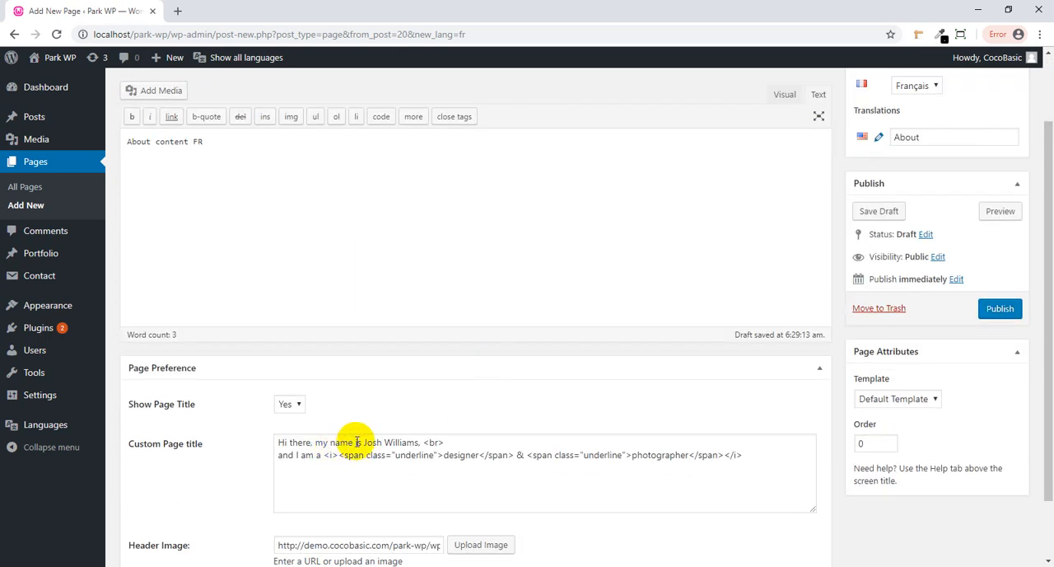
pyautogui.moveTo(353, 442); pyautogui.dragTo(817, 468)
pyautogui.press('BackSpace')
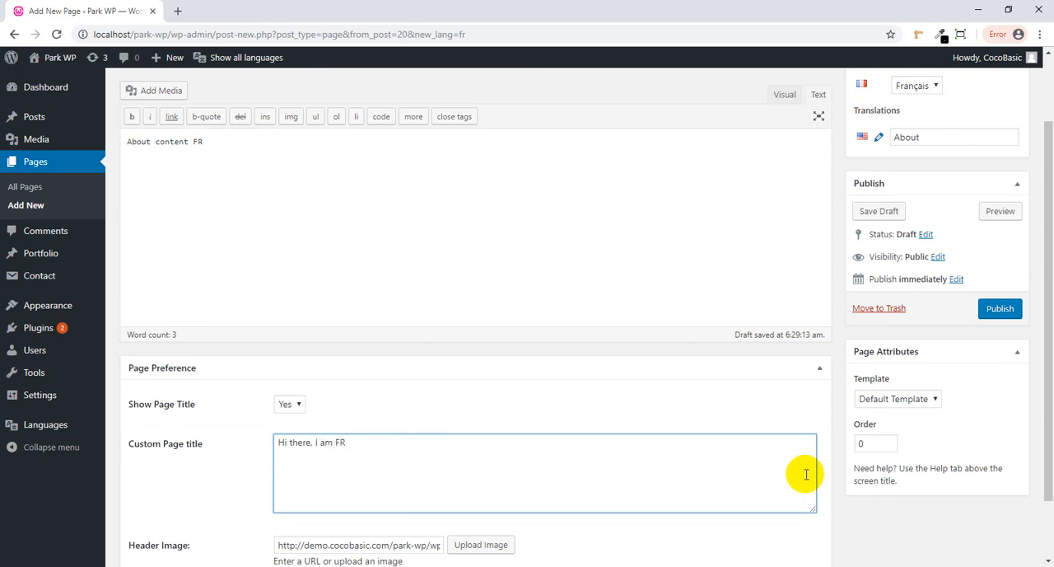
pyautogui.click(999, 308)
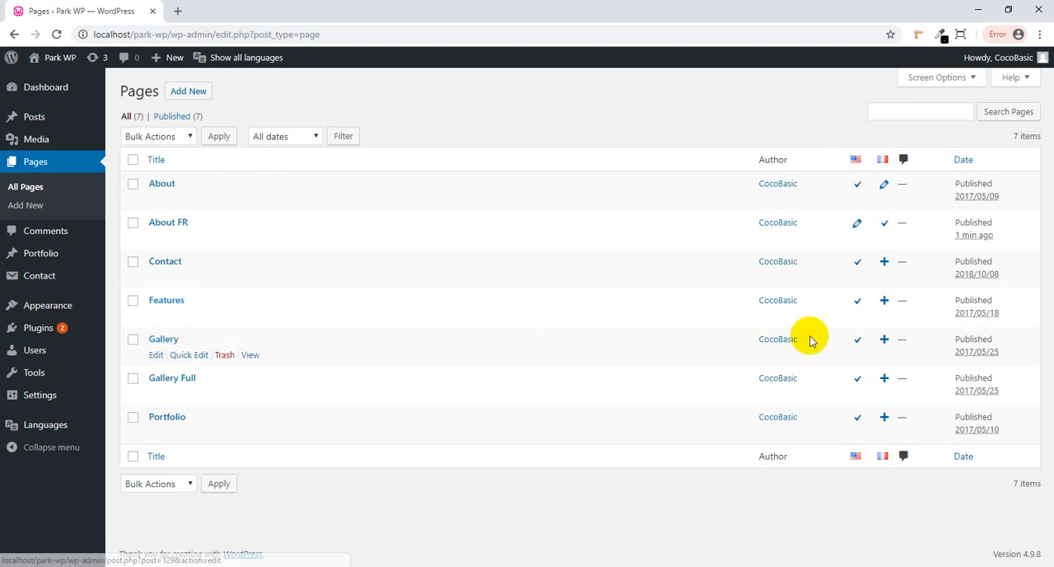
# - Create and publish a French translation of the Gallery page titled "Gallery FR" with the content "Gallery content FR"
pyautogui.click(884, 341)
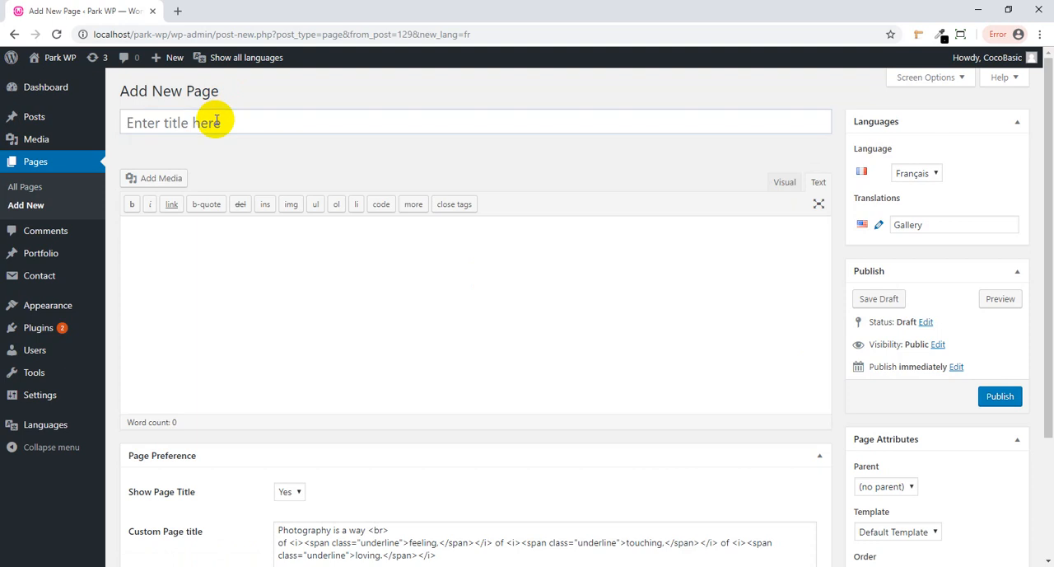
pyautogui.click(217, 120)
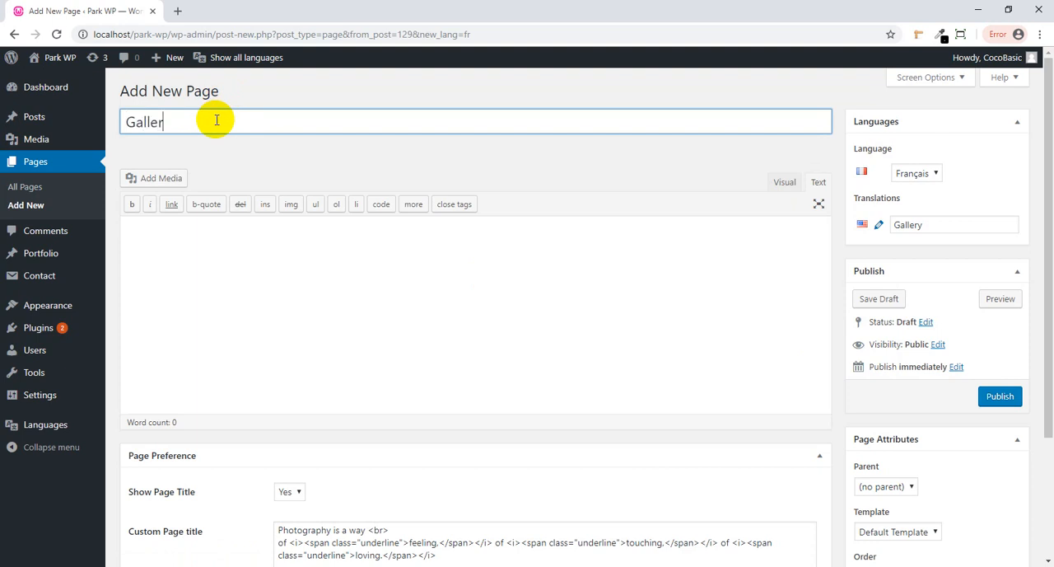
pyautogui.write('Gallery FR')
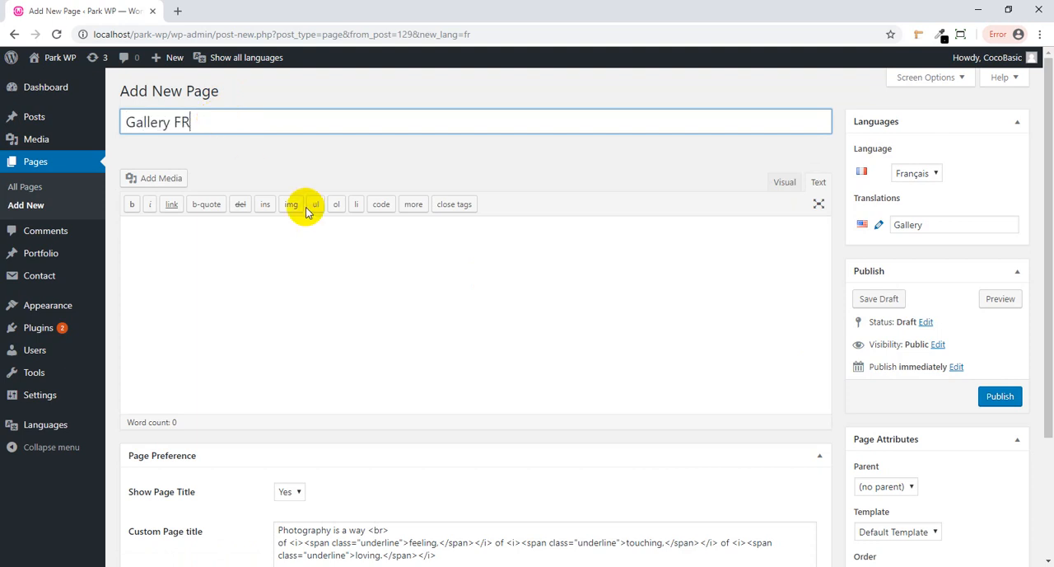
pyautogui.click(290, 276)
pyautogui.write('Garr')
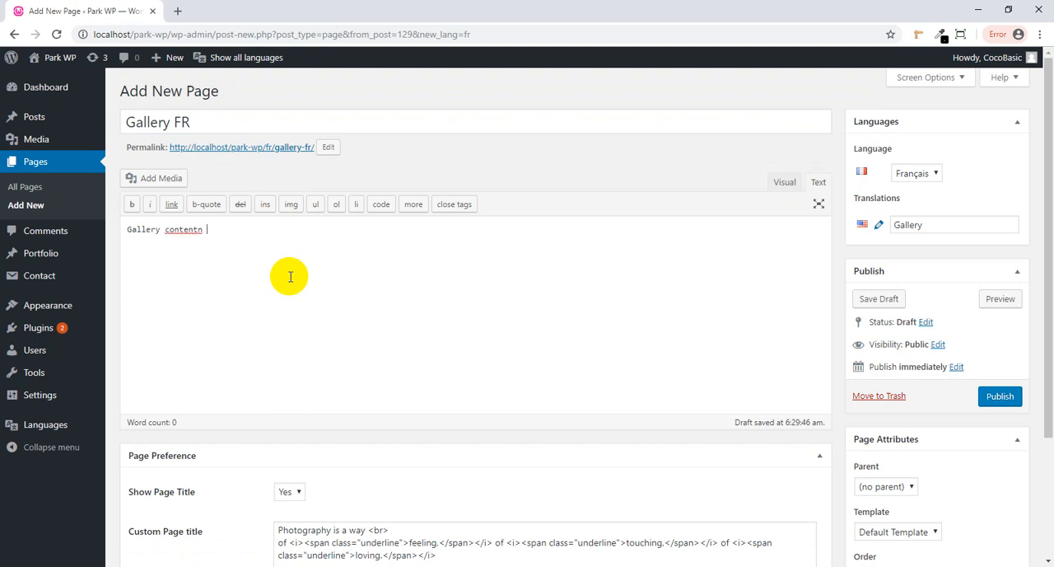
pyautogui.click(204, 229)
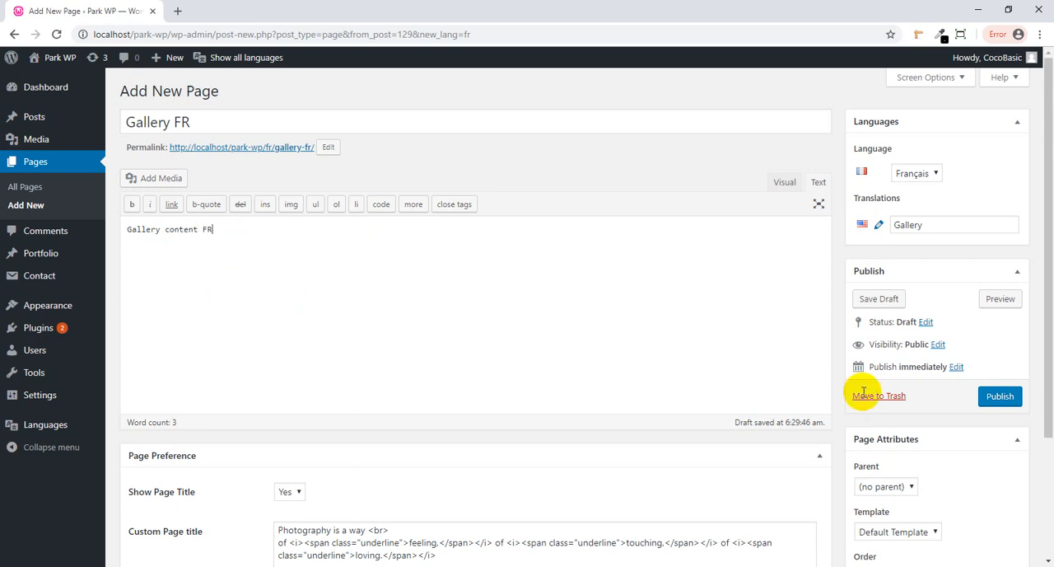
pyautogui.click(1000, 403)
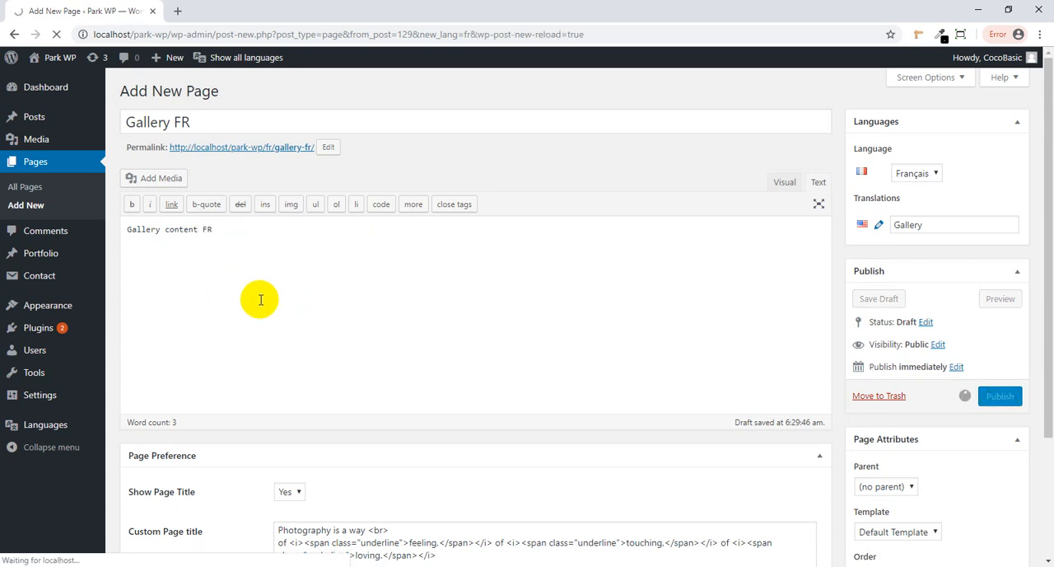
# - Open the Park WP site's front end in a separate tab and view its navigation menu
pyautogui.middleClick(75, 54)
pyautogui.click(207, 9)
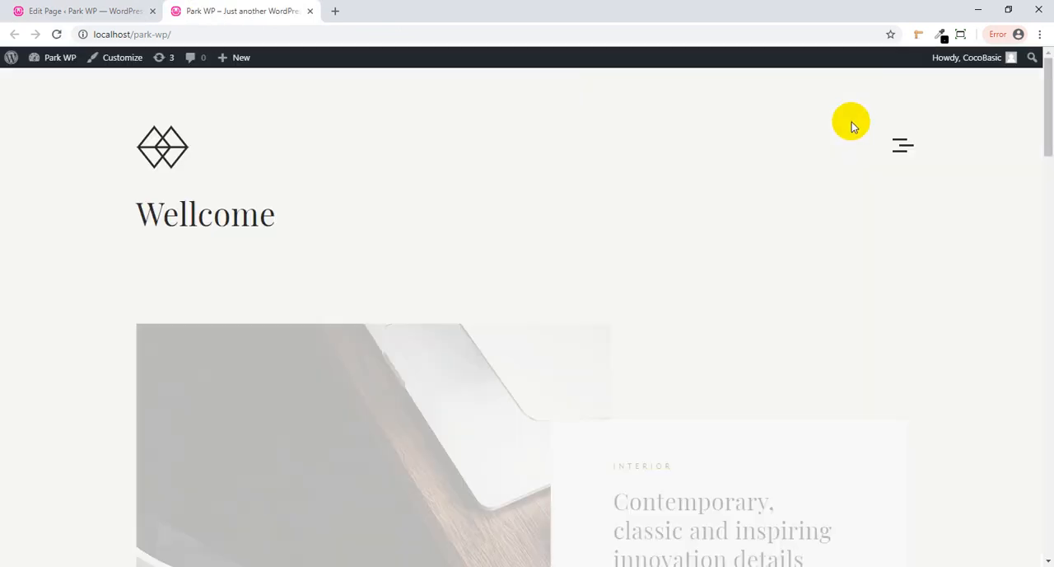
pyautogui.click(900, 146)
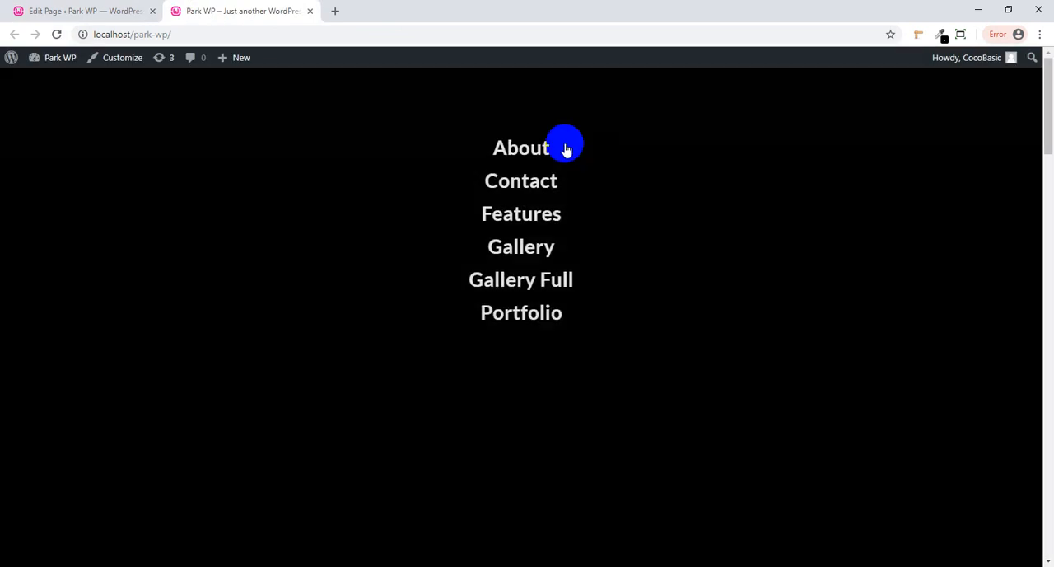
# - Return to the WordPress admin and add a Language switcher item to the structure of Menu 1
pyautogui.click(101, 13)
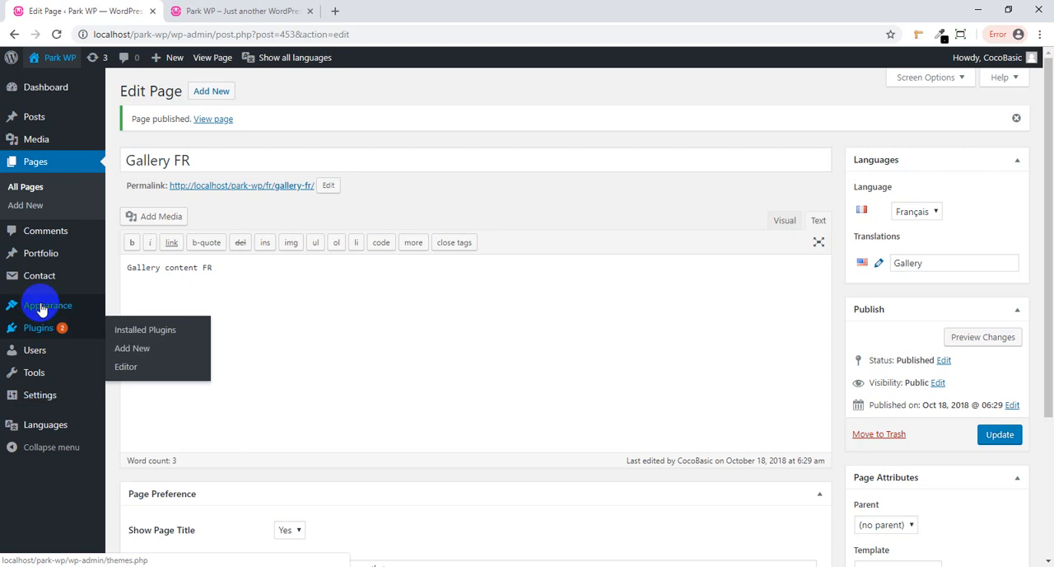
pyautogui.moveTo(41, 309)
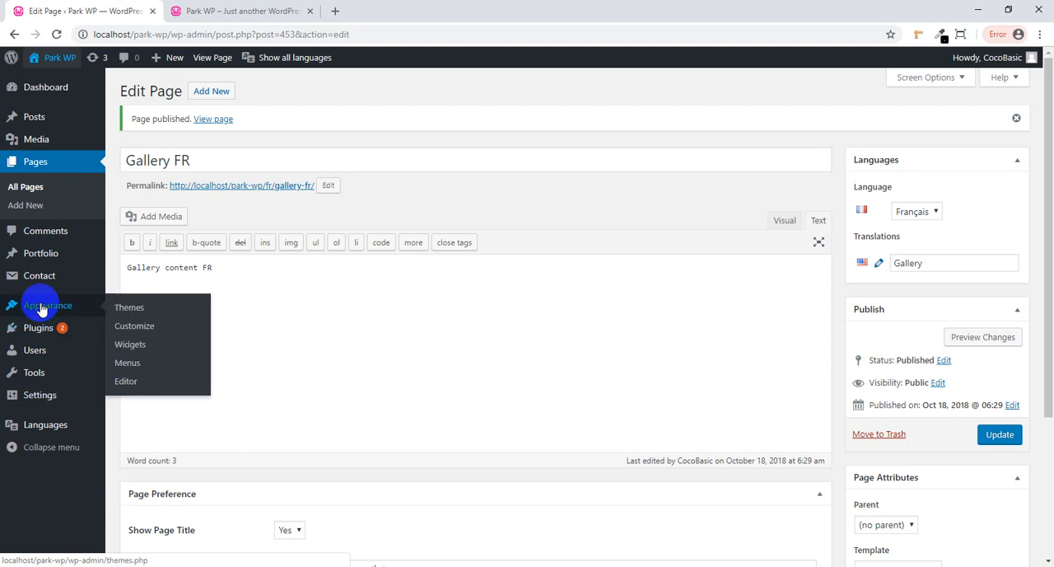
pyautogui.click(141, 362)
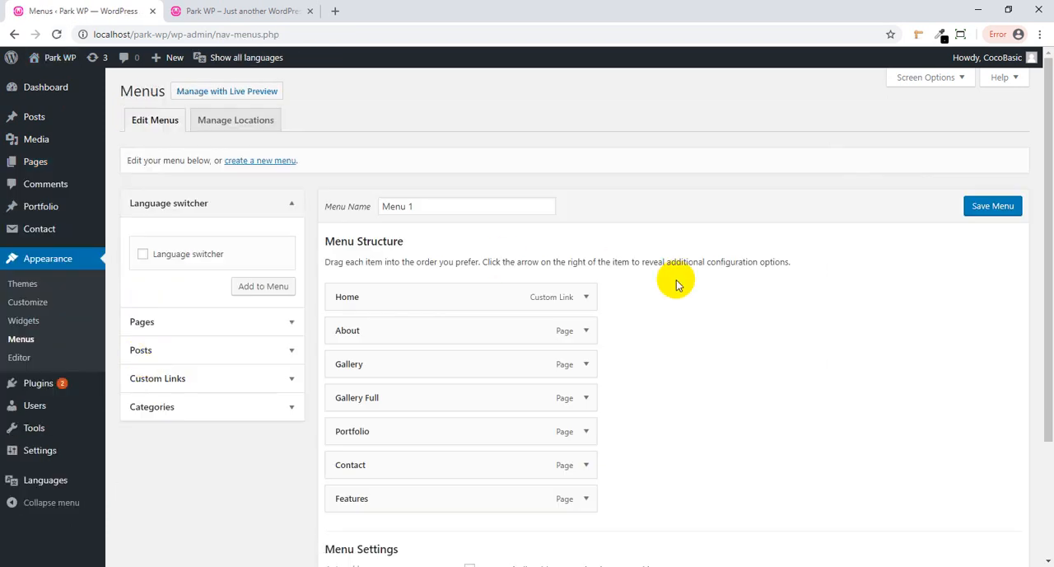
pyautogui.scroll(-1, 709, 300)
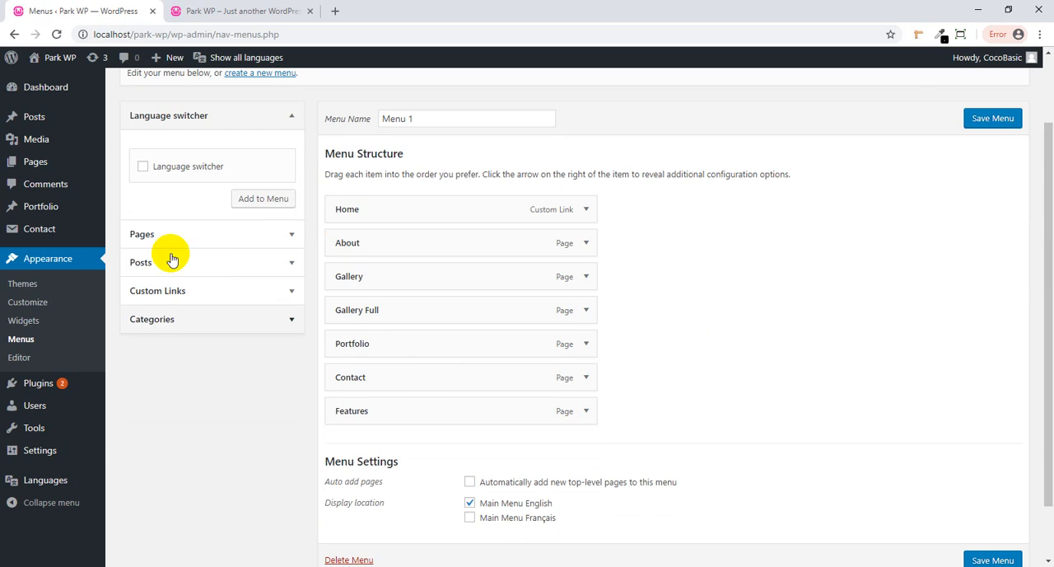
pyautogui.scroll(1, 152, 216)
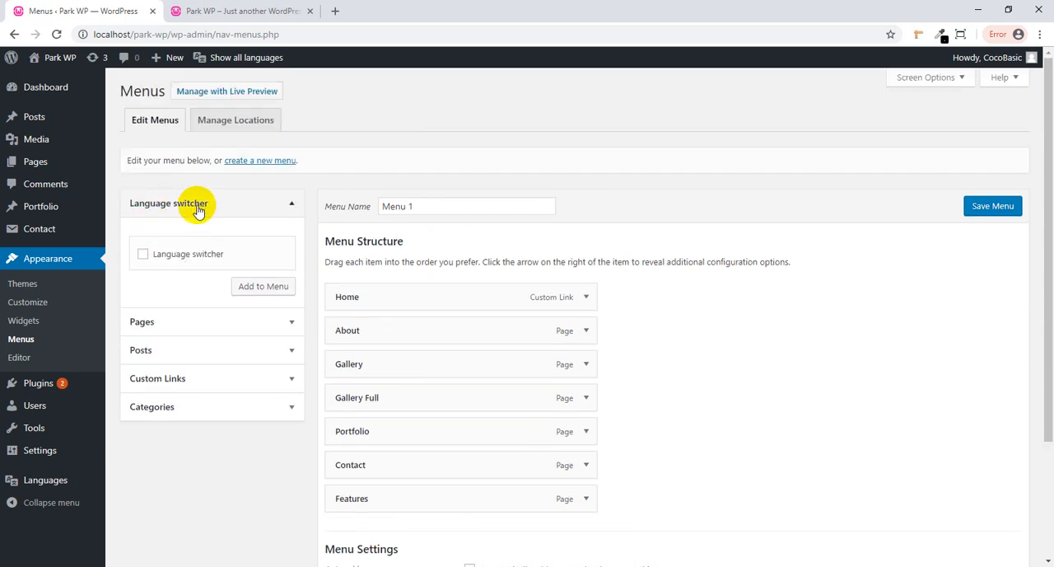
pyautogui.click(170, 254)
pyautogui.click(260, 288)
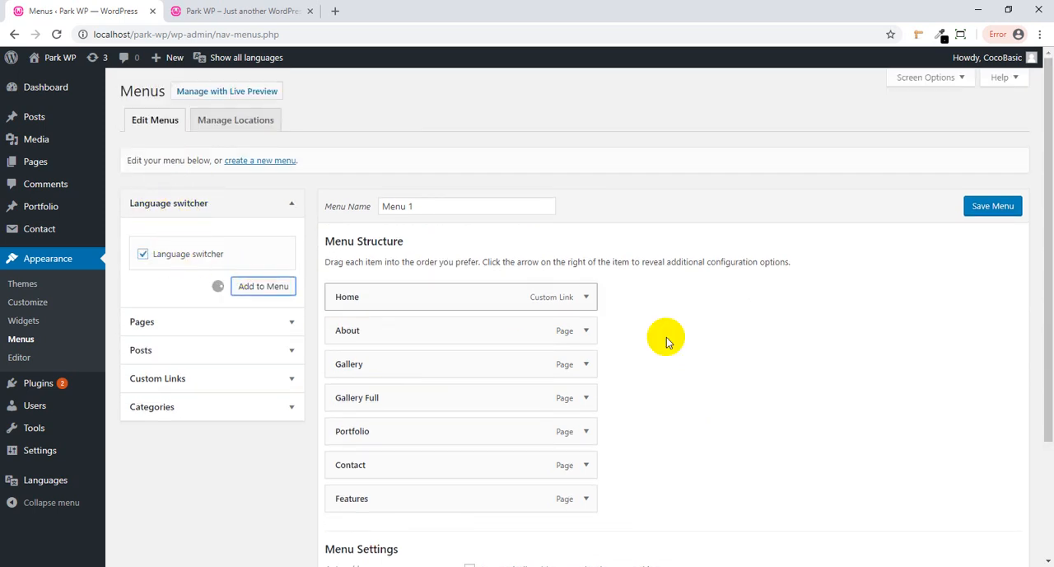
pyautogui.scroll(-2, 681, 342)
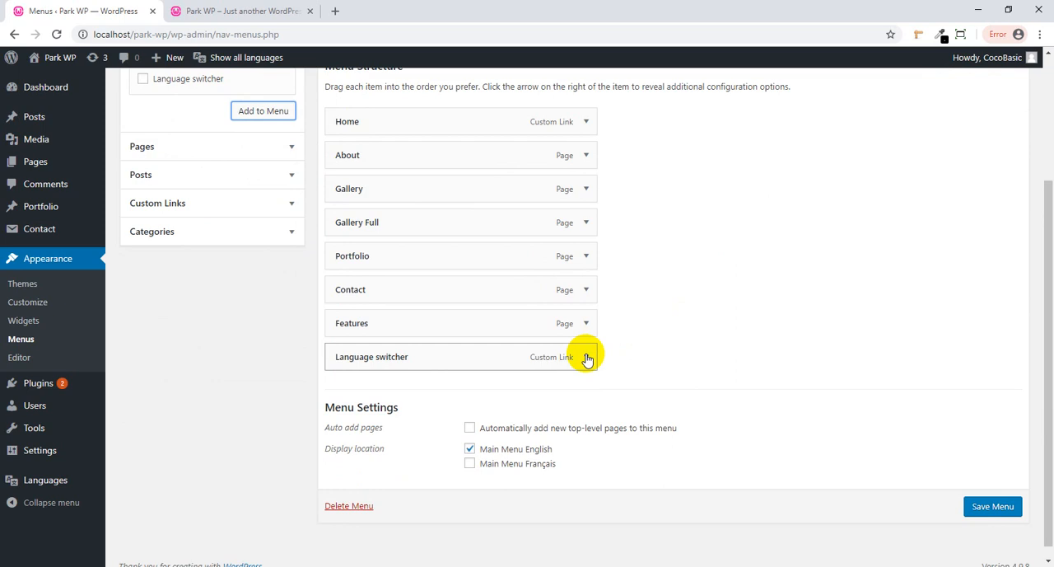
# - Set Menu 1's Language switcher item to display as a dropdown with language names and flags, and save the menu
pyautogui.click(584, 357)
pyautogui.scroll(-1, 642, 354)
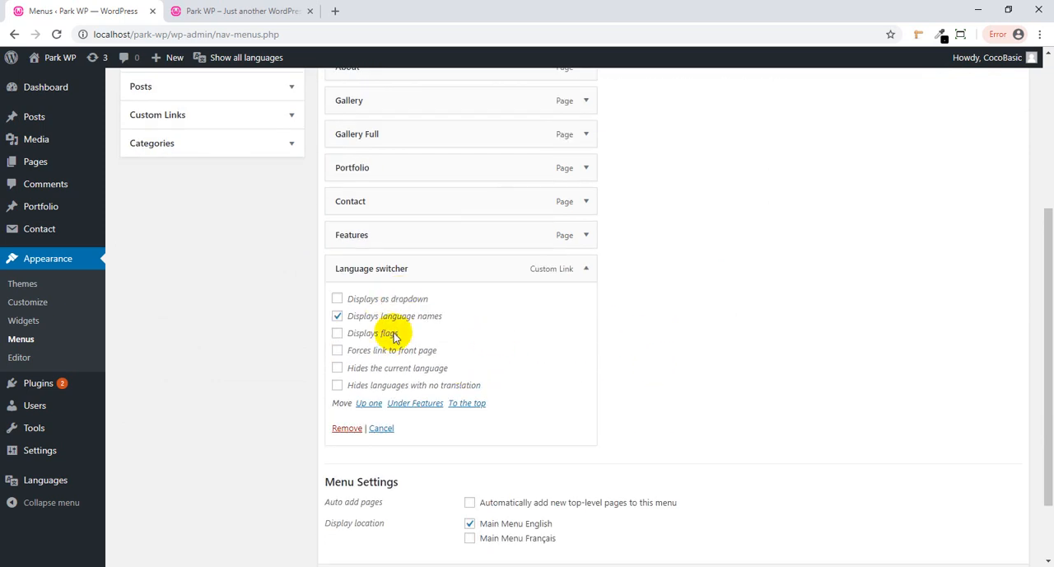
pyautogui.click(376, 300)
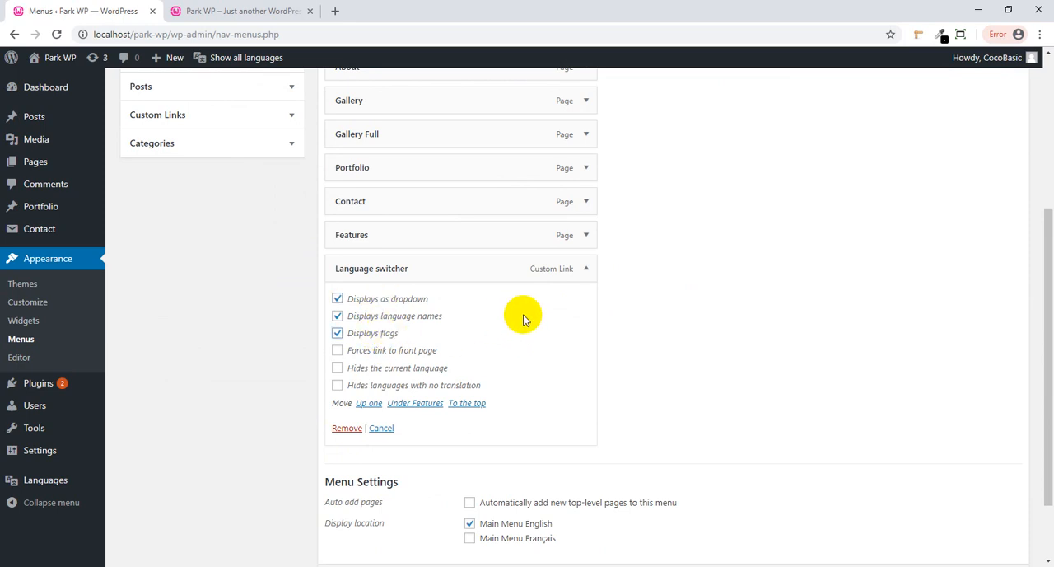
pyautogui.scroll(-2, 684, 305)
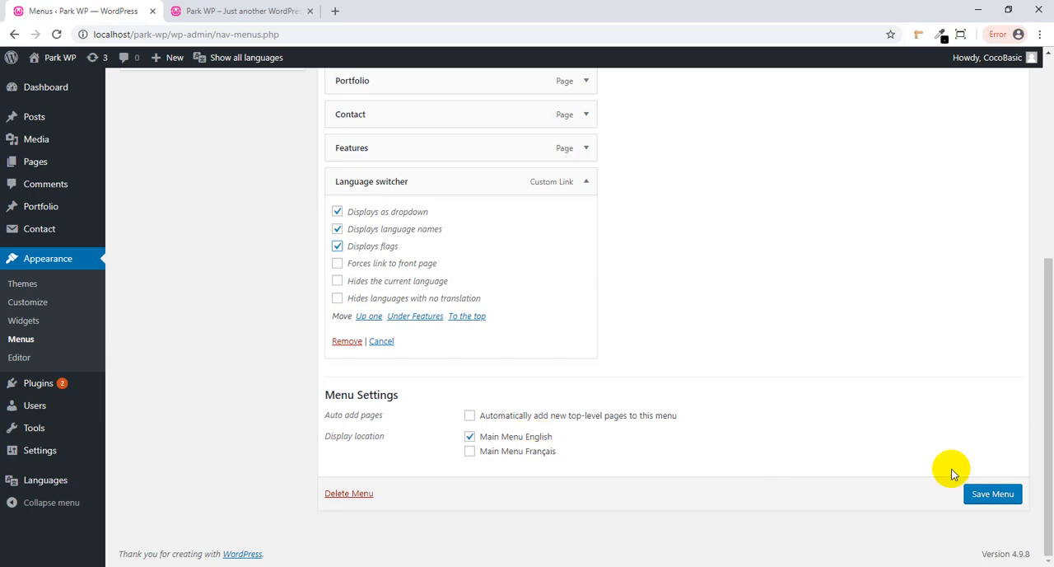
pyautogui.click(984, 494)
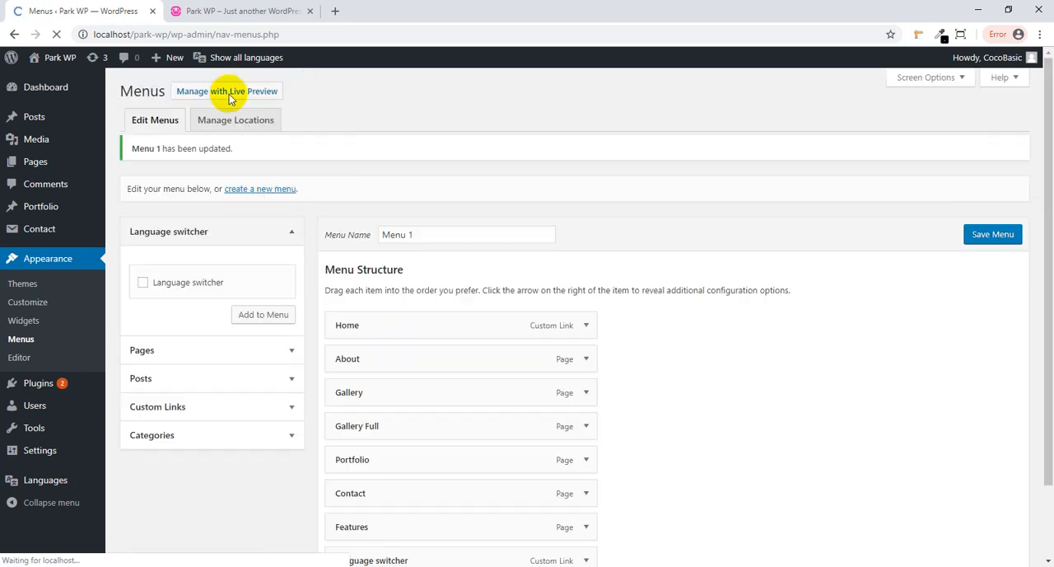
# - Reload the Park WP front end, open its navigation menu and check the language dropdown by expanding and collapsing it
pyautogui.click(171, 14)
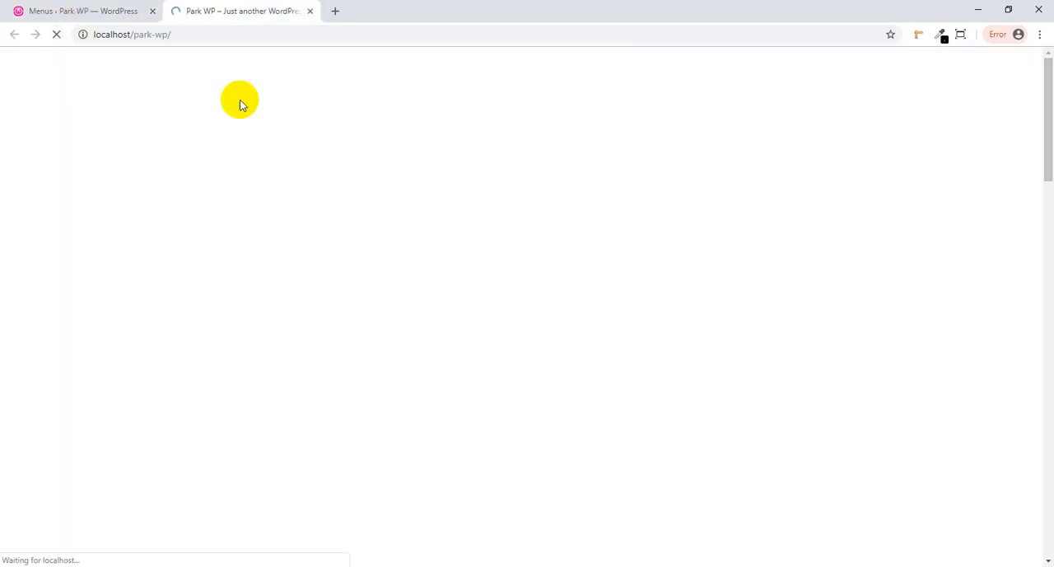
pyautogui.click(897, 148)
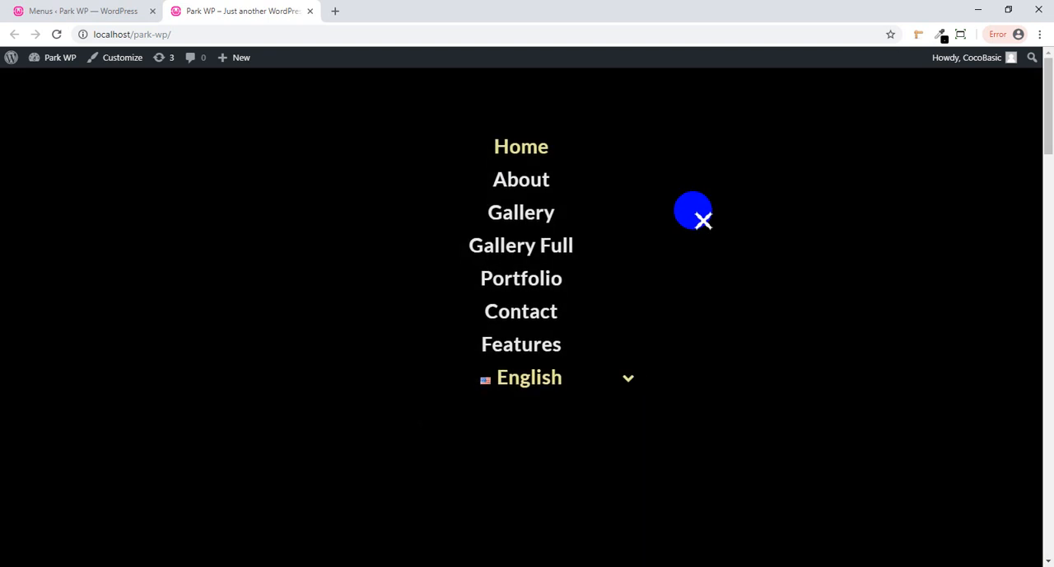
pyautogui.click(622, 379)
pyautogui.click(624, 379)
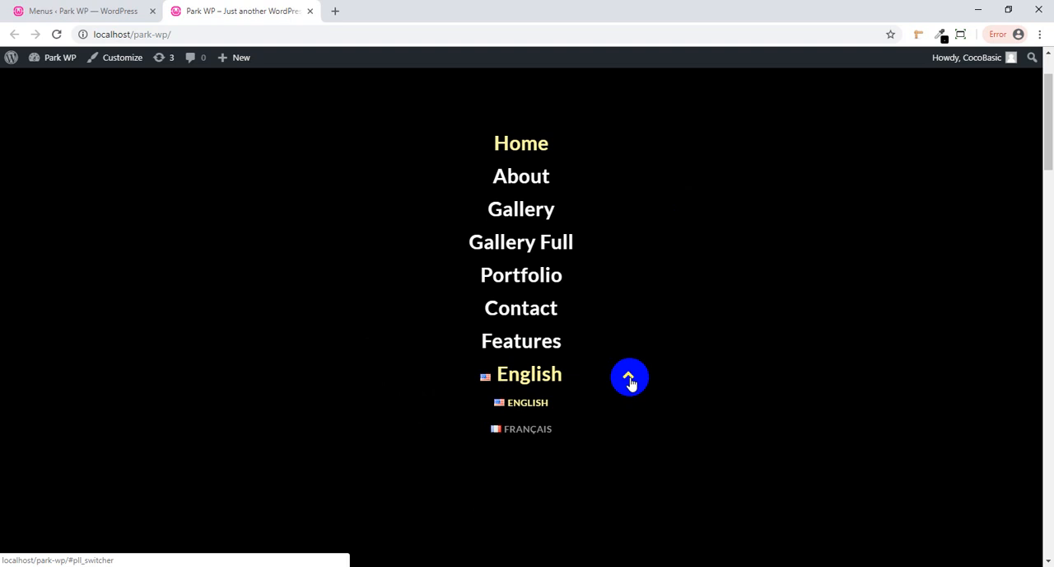
pyautogui.click(542, 376)
# - Return to the menu editor, turn off the Language switcher's dropdown display, keep names and flags enabled, and save Menu 1
pyautogui.click(107, 11)
pyautogui.scroll(-3, 545, 379)
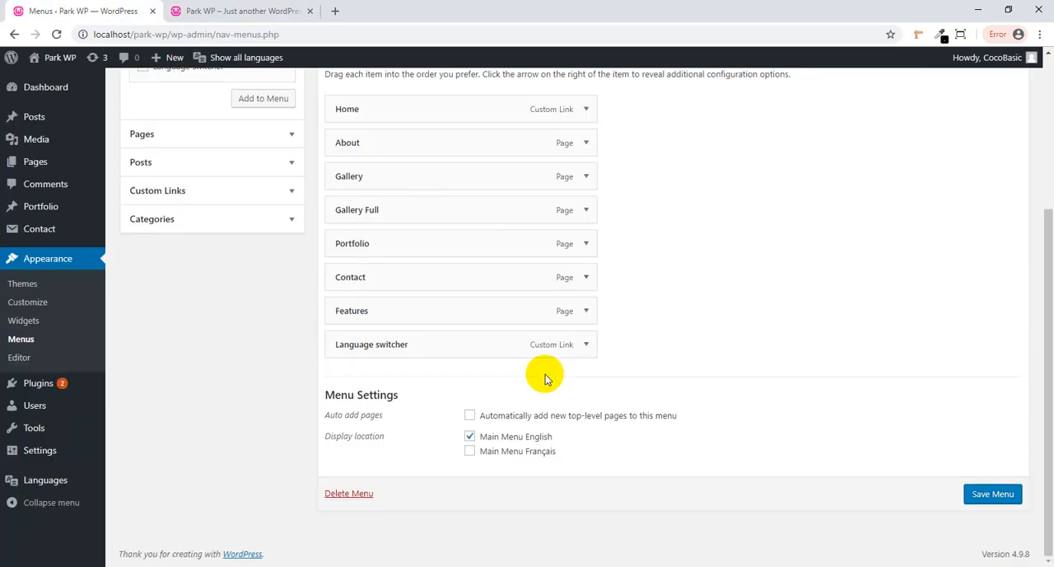
pyautogui.click(583, 345)
pyautogui.scroll(-2, 477, 367)
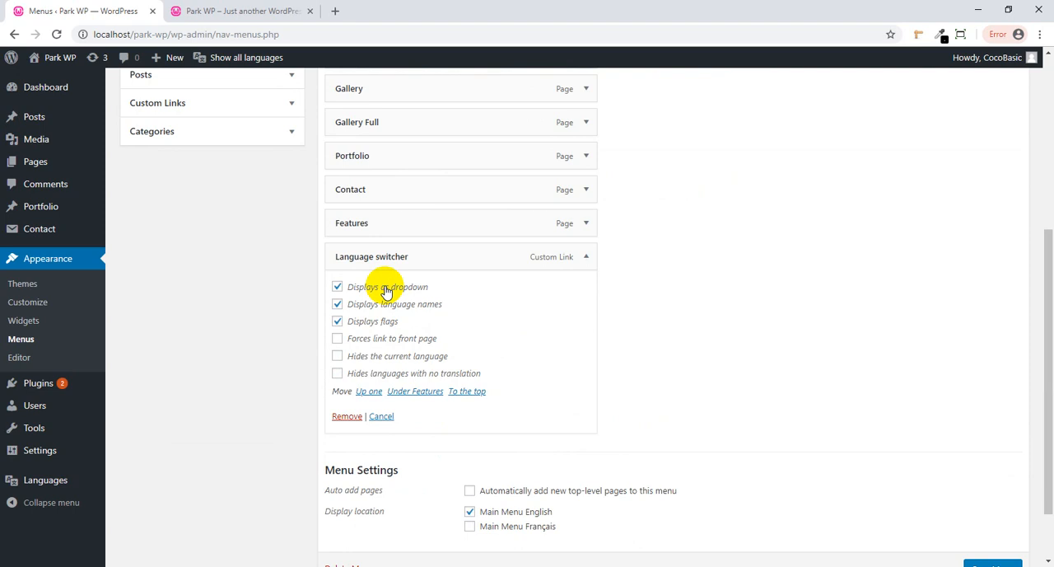
pyautogui.click(385, 289)
pyautogui.click(417, 306)
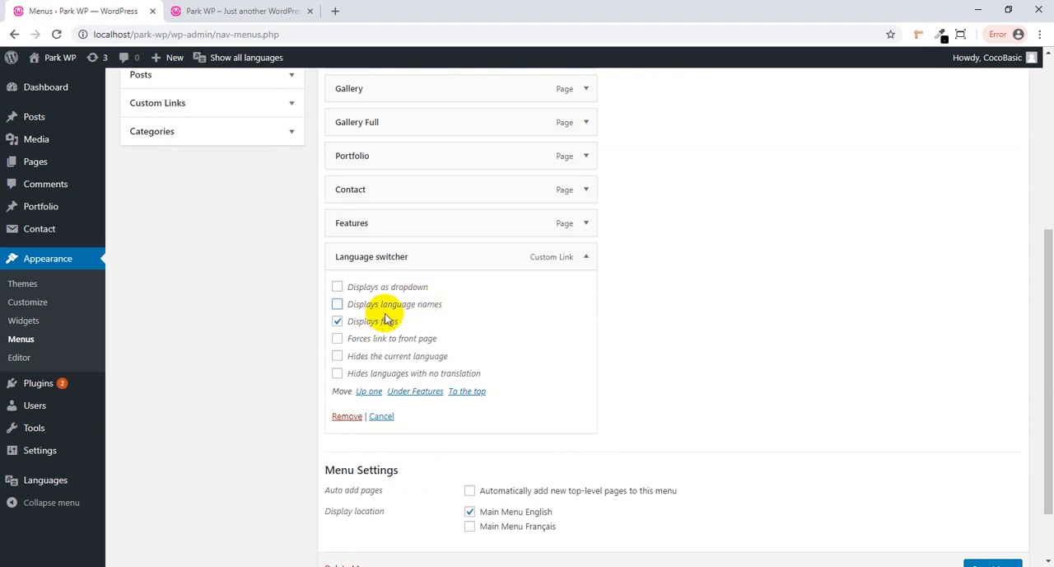
pyautogui.scroll(-2, 823, 412)
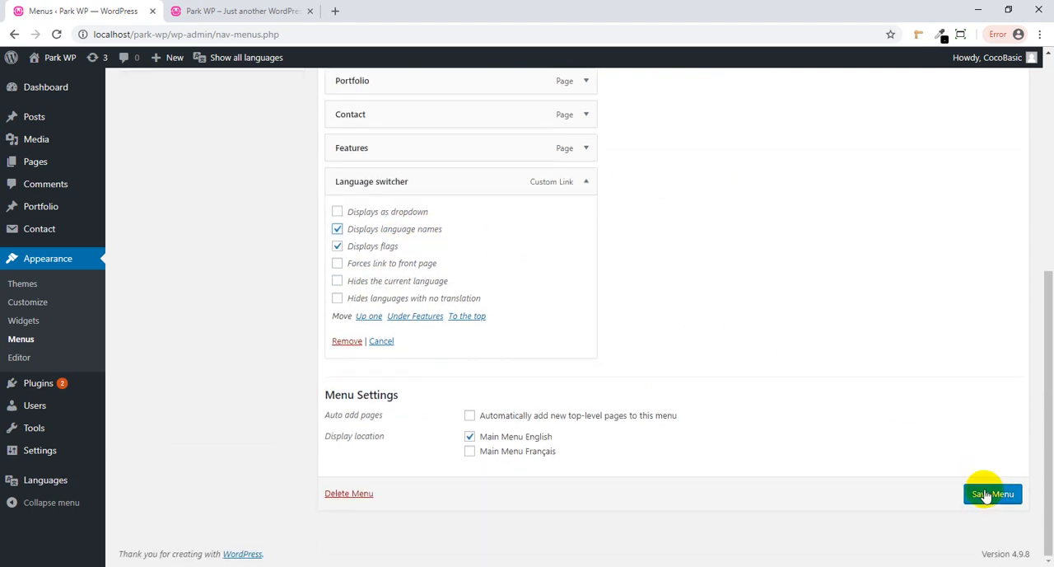
# - Reload the front end and open the navigation menu to check the language items with names and flags
pyautogui.click(247, 11)
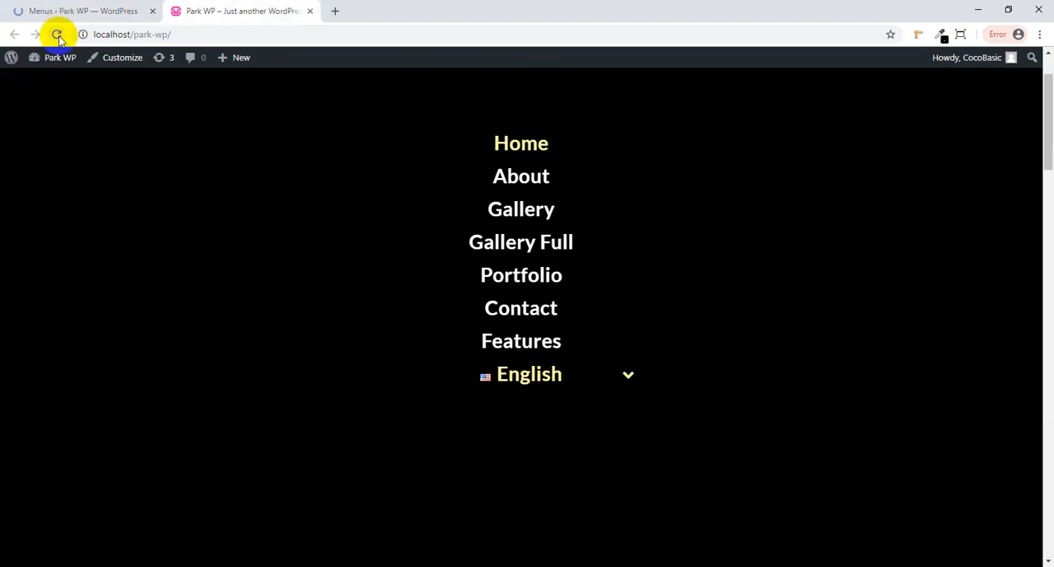
pyautogui.click(57, 34)
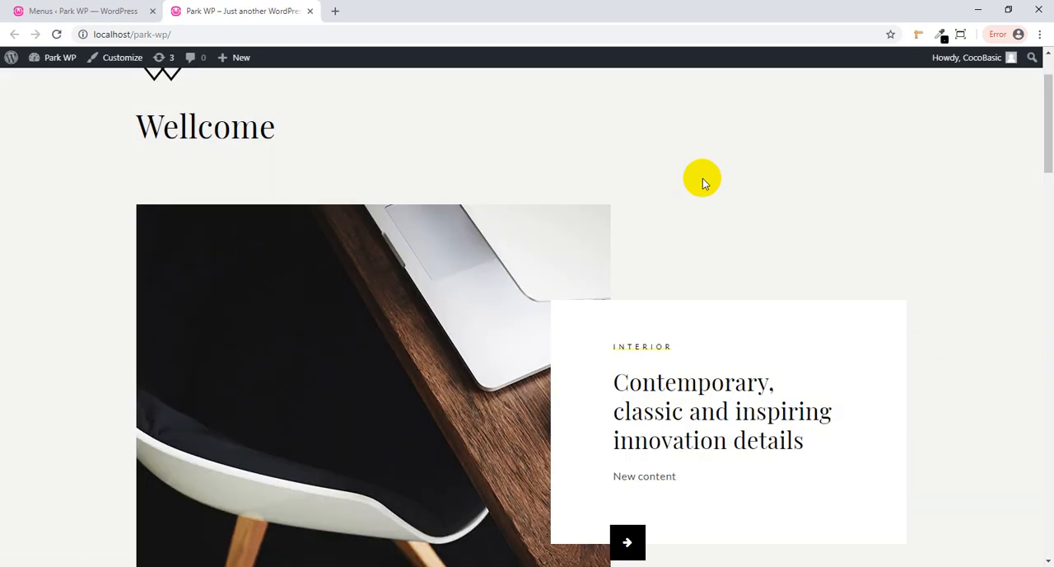
pyautogui.click(899, 142)
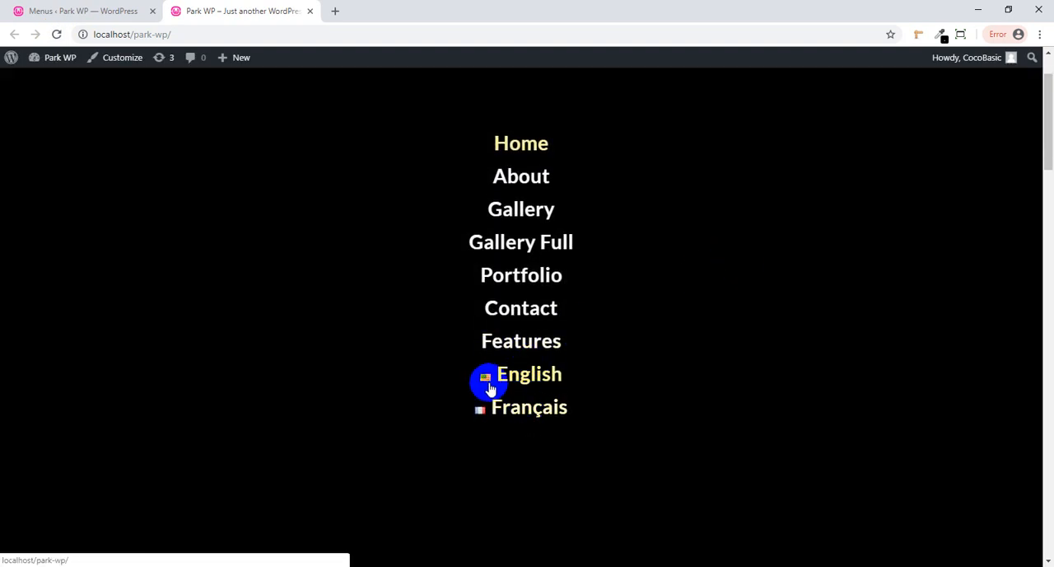
# - Return to the menu editor, turn off flag display for Menu 1's Language switcher item, and save the menu
pyautogui.click(112, 12)
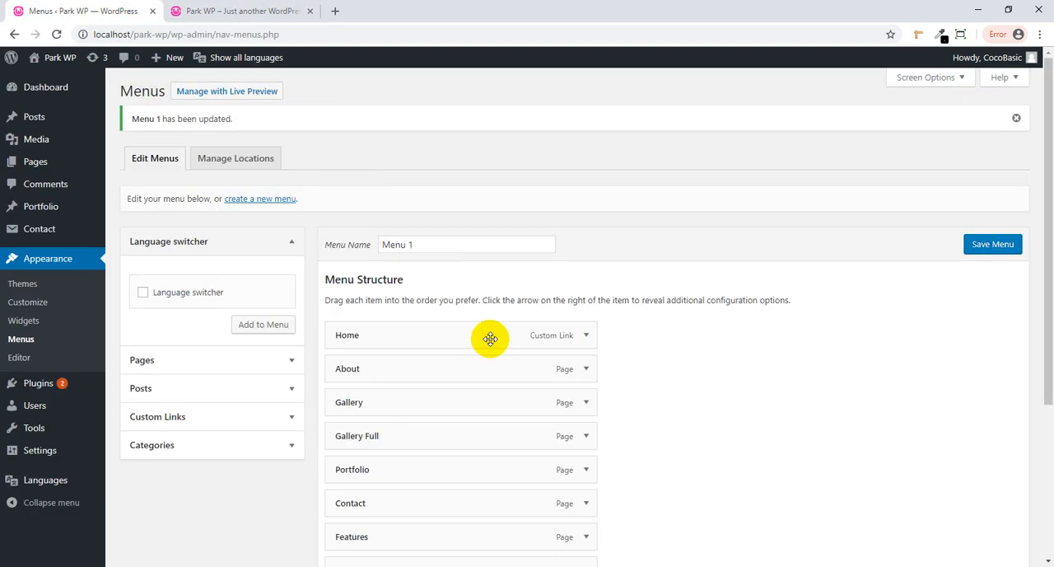
pyautogui.scroll(-2, 535, 390)
pyautogui.scroll(-1, 534, 387)
pyautogui.click(585, 342)
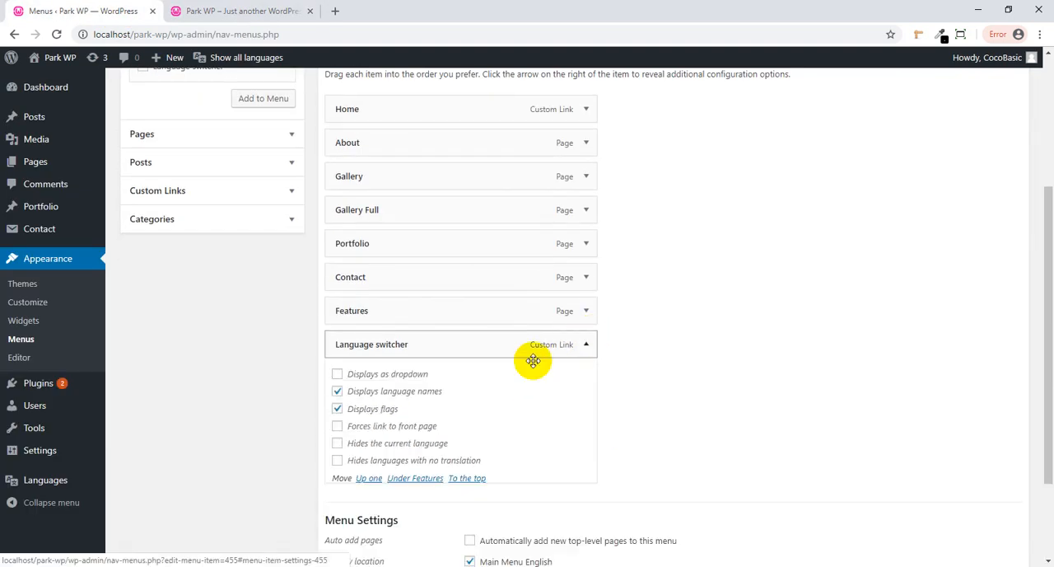
pyautogui.scroll(-2, 762, 407)
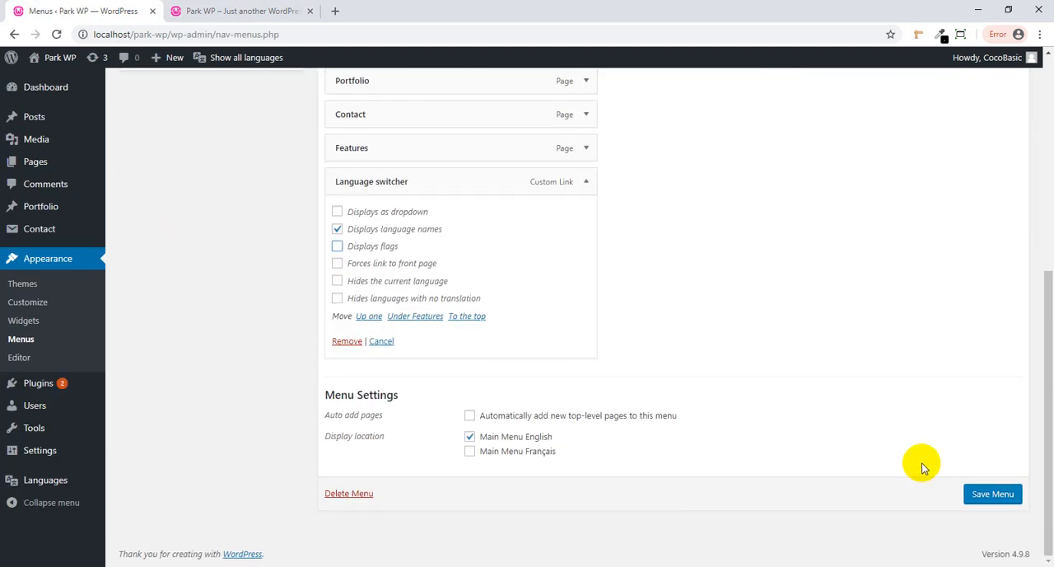
pyautogui.click(990, 493)
# - Reload the front end and open the navigation menu to check the language items with names only
pyautogui.click(288, 14)
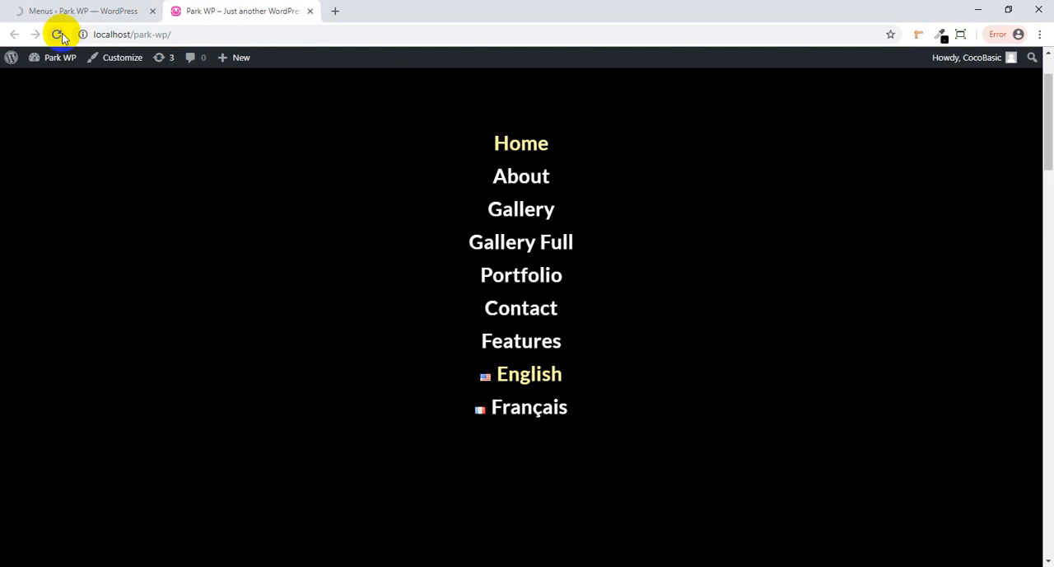
pyautogui.click(57, 35)
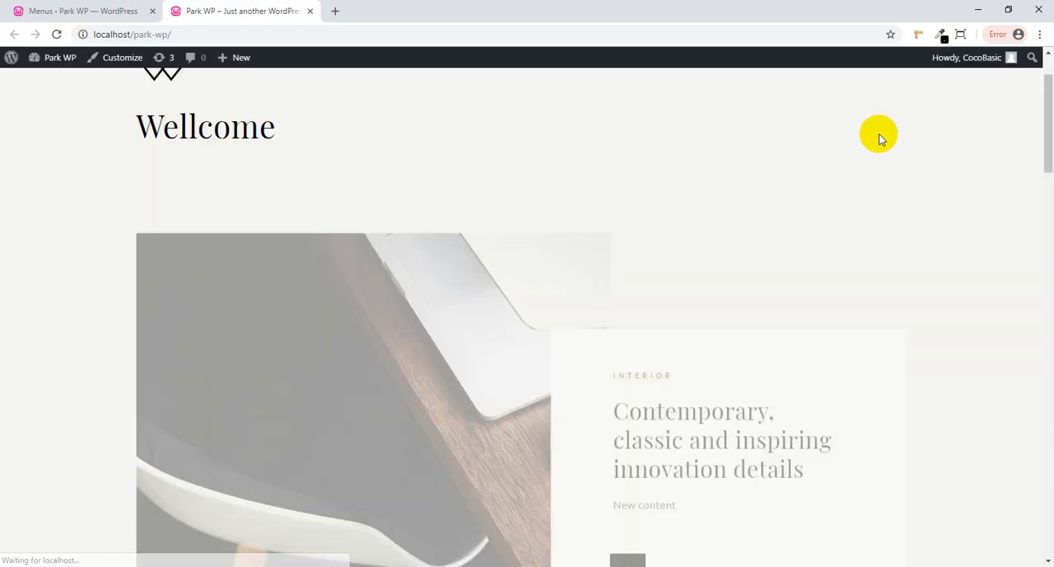
pyautogui.click(899, 145)
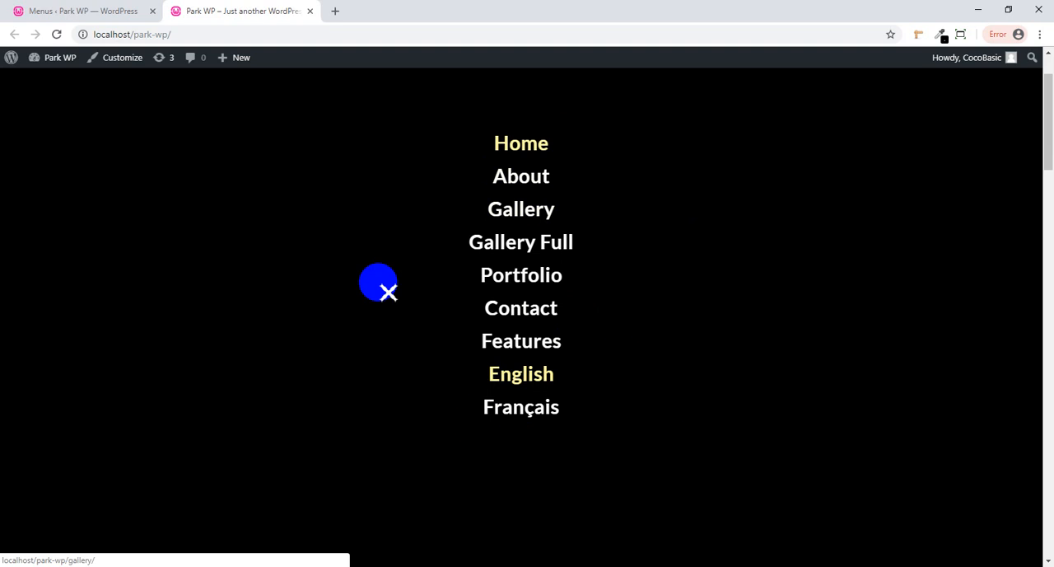
# - Return to the menu editor and create a new menu named "Menu FR"
pyautogui.click(104, 10)
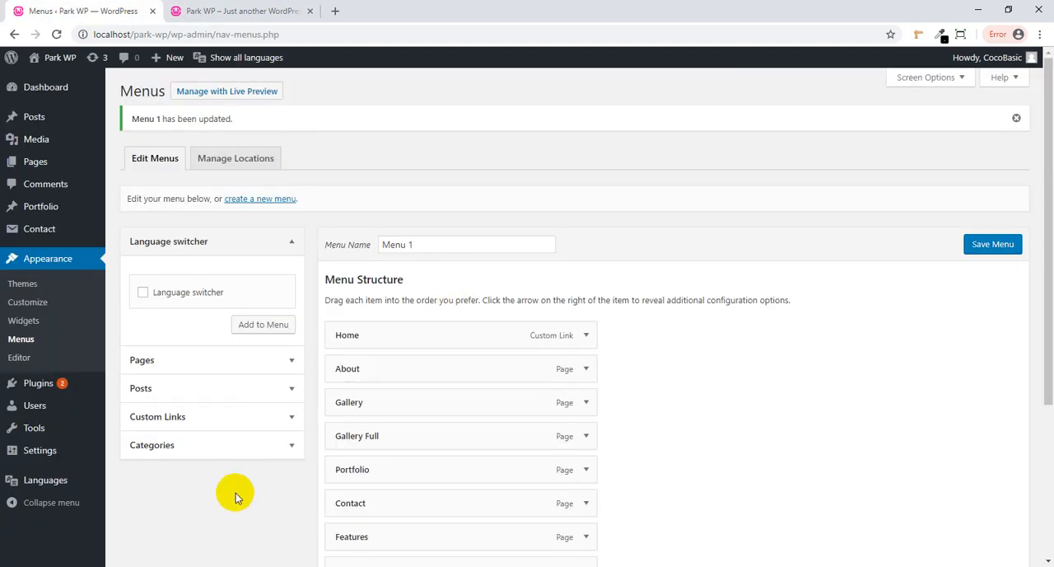
pyautogui.scroll(-1, 238, 513)
pyautogui.scroll(1, 238, 512)
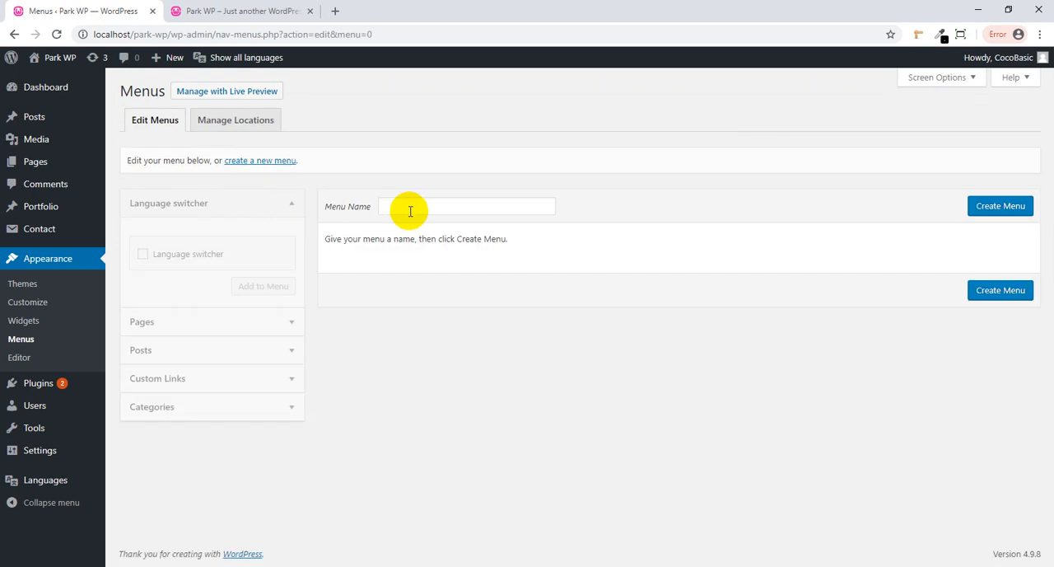
pyautogui.click(410, 211)
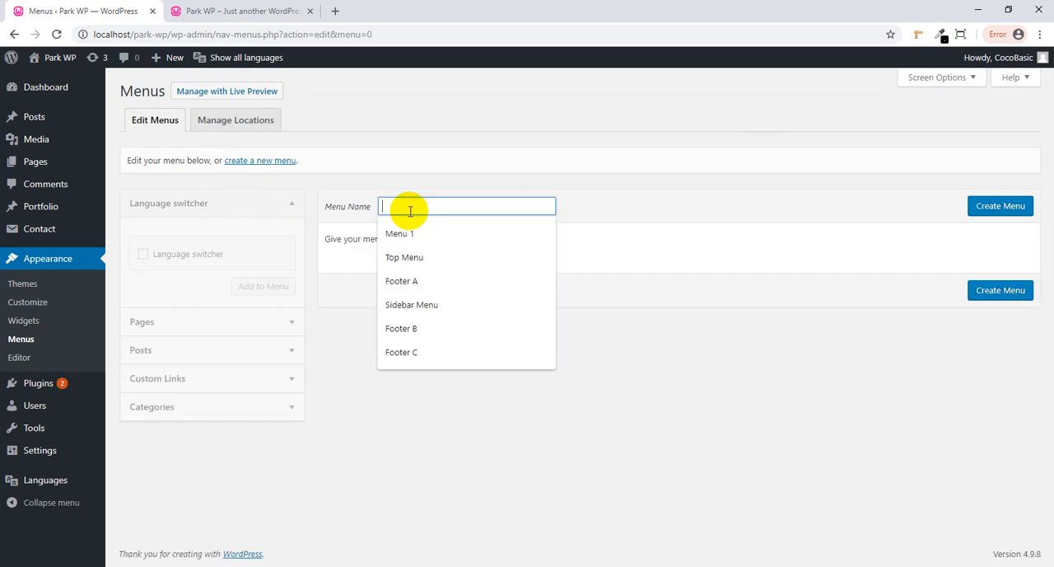
pyautogui.write('Menu ')
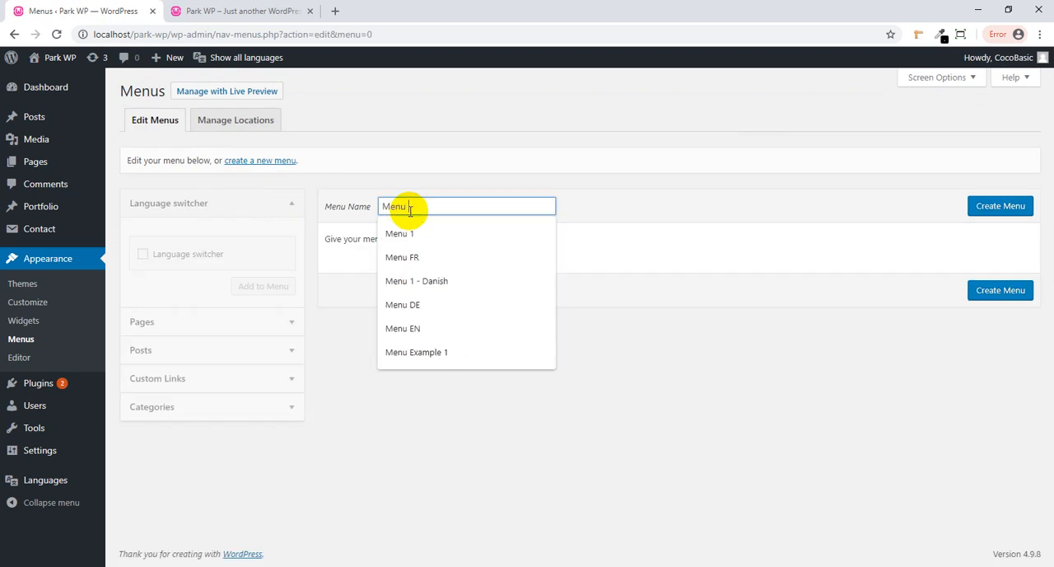
pyautogui.write('FR')
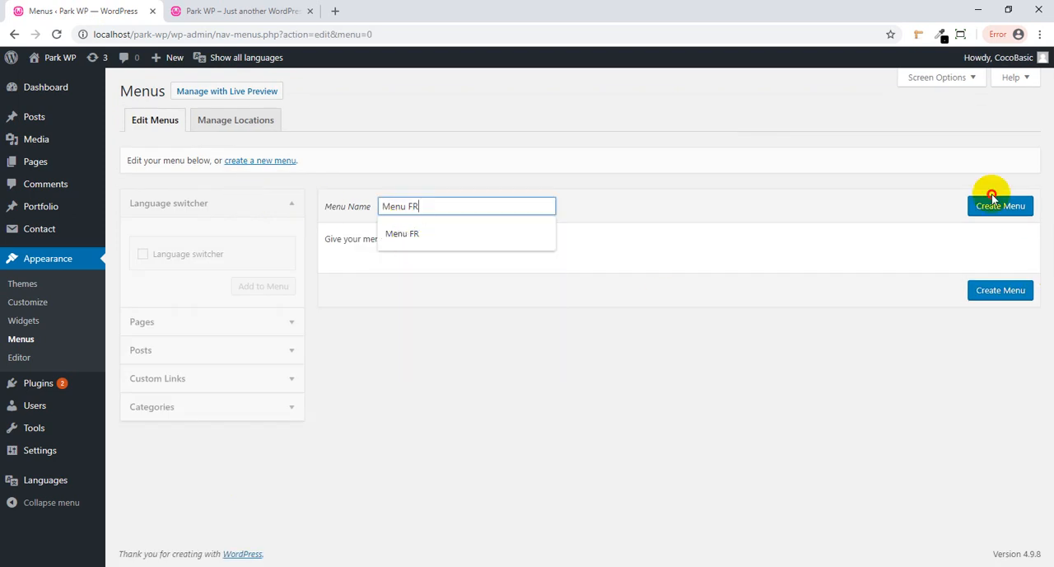
pyautogui.click(1018, 212)
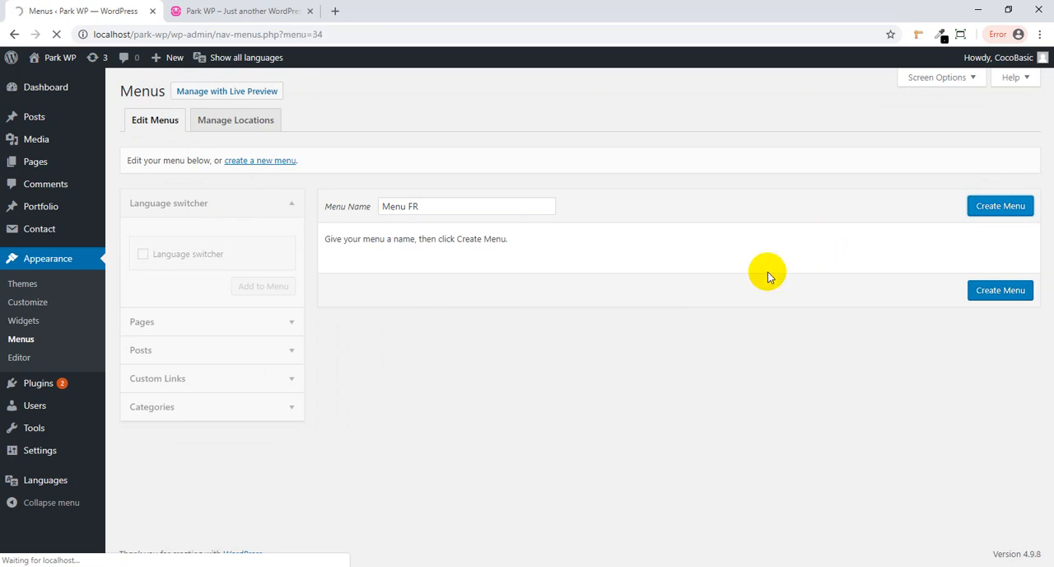
# - Add the Gallery FR and About FR pages to Menu FR and assign it to the Main Menu Français location
pyautogui.click(284, 327)
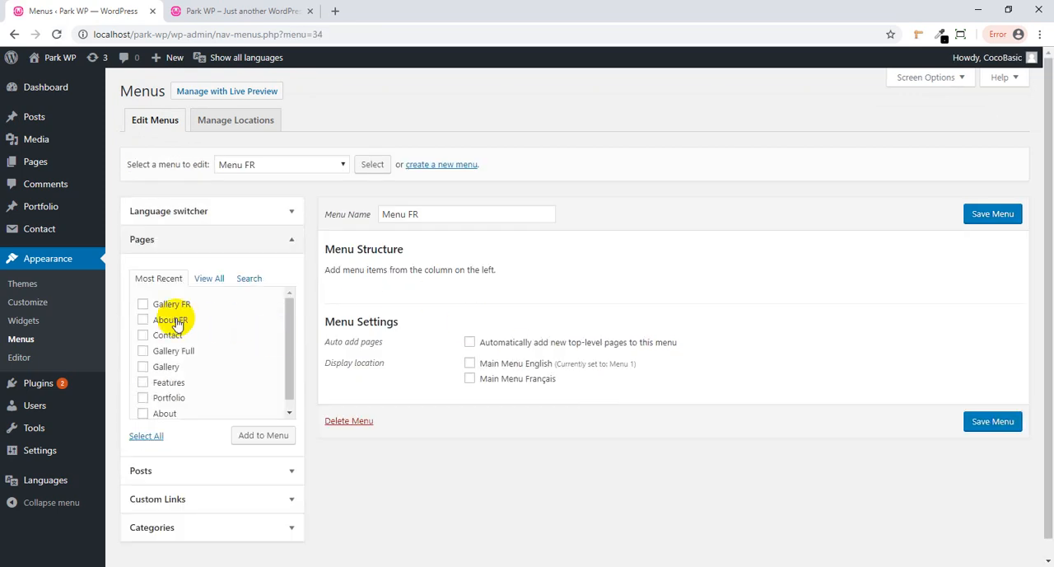
pyautogui.click(259, 440)
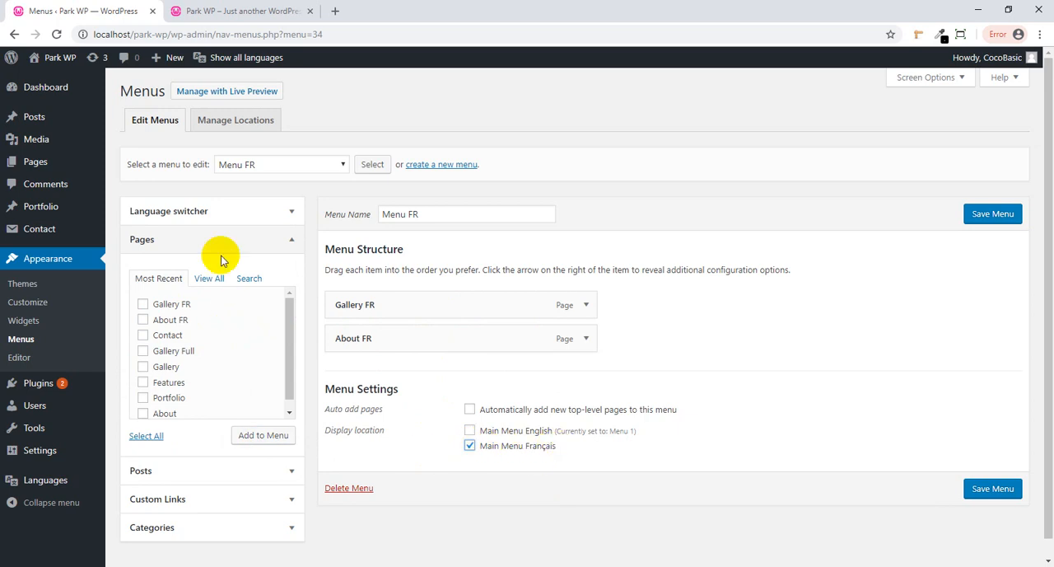
# - Add a Language switcher item to Menu FR with its default display options and save the menu
pyautogui.click(292, 212)
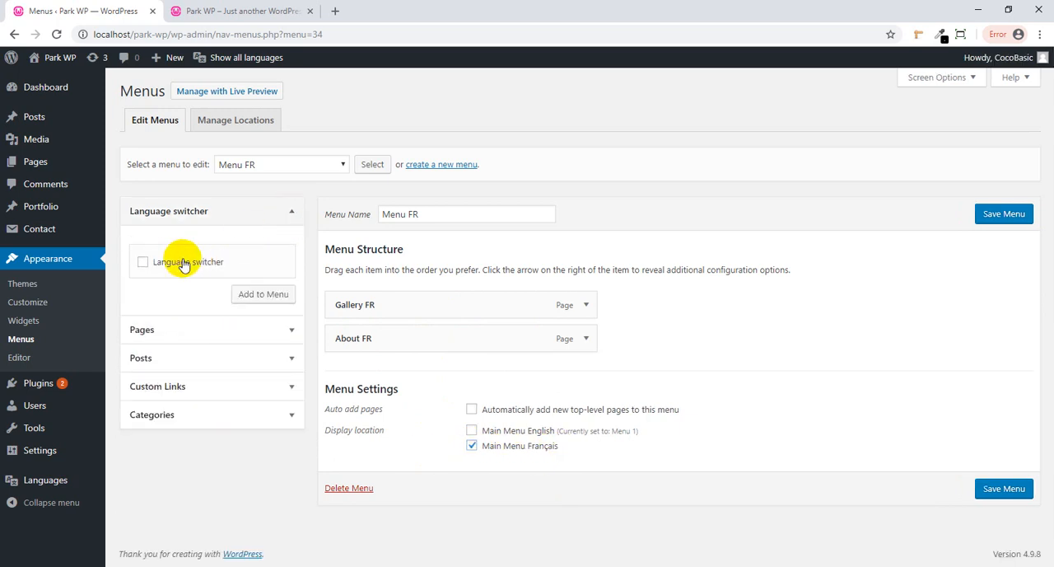
pyautogui.click(252, 295)
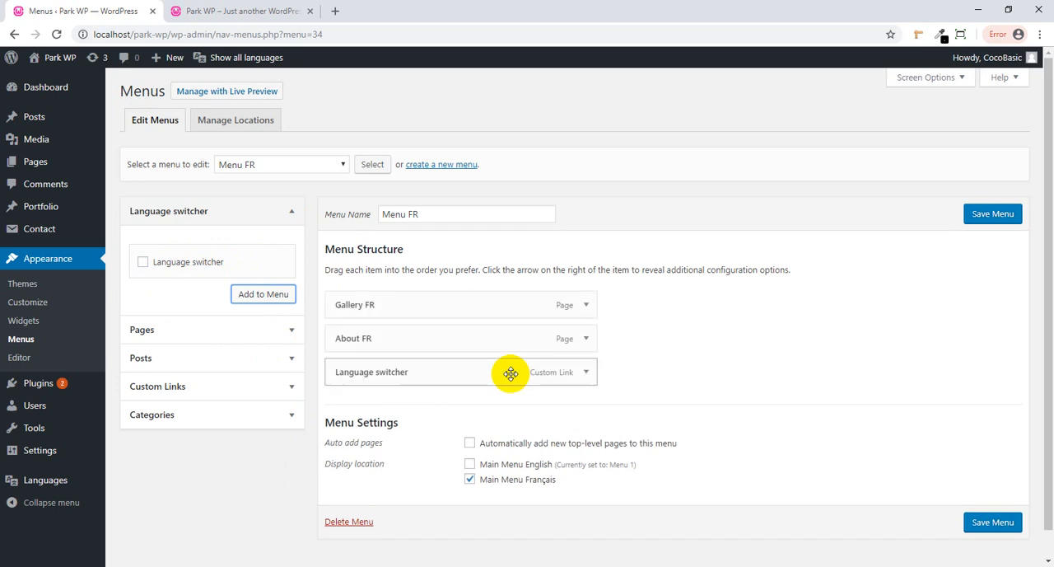
pyautogui.click(587, 375)
pyautogui.click(585, 372)
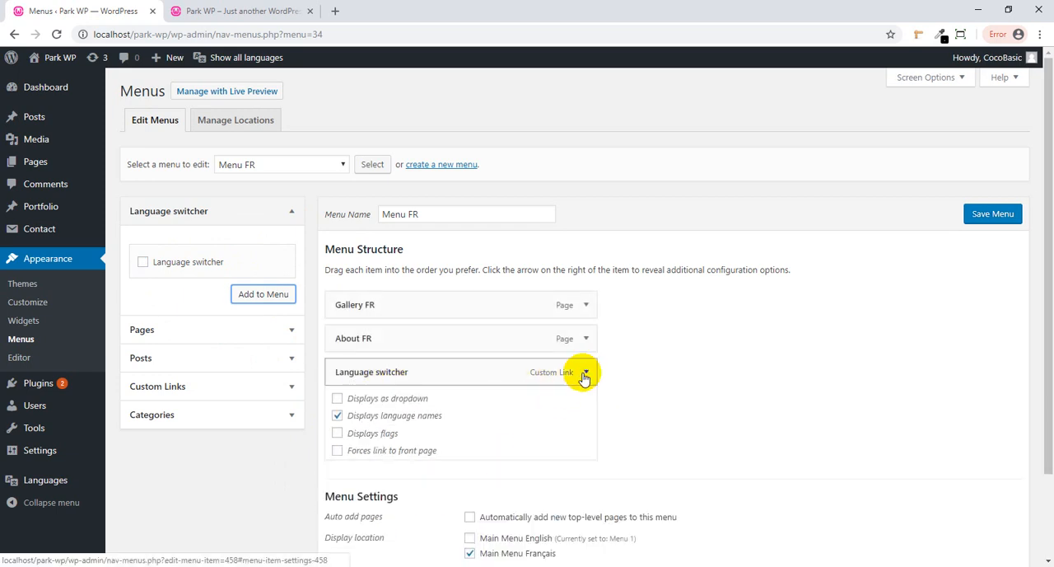
pyautogui.scroll(-1, 906, 436)
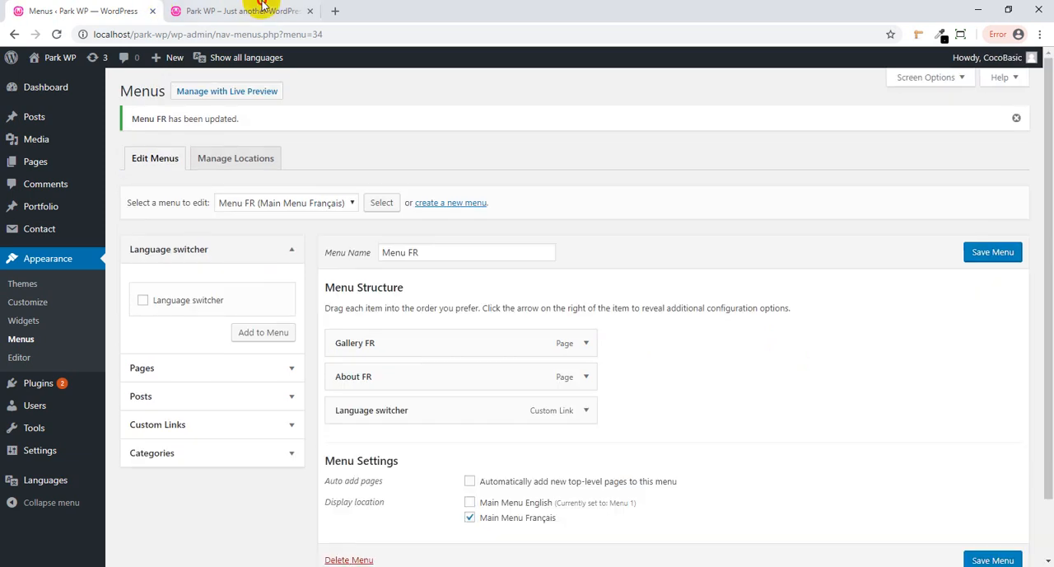
# - Reload the Park WP front end, open its navigation menu and switch the site to Français
pyautogui.click(255, 10)
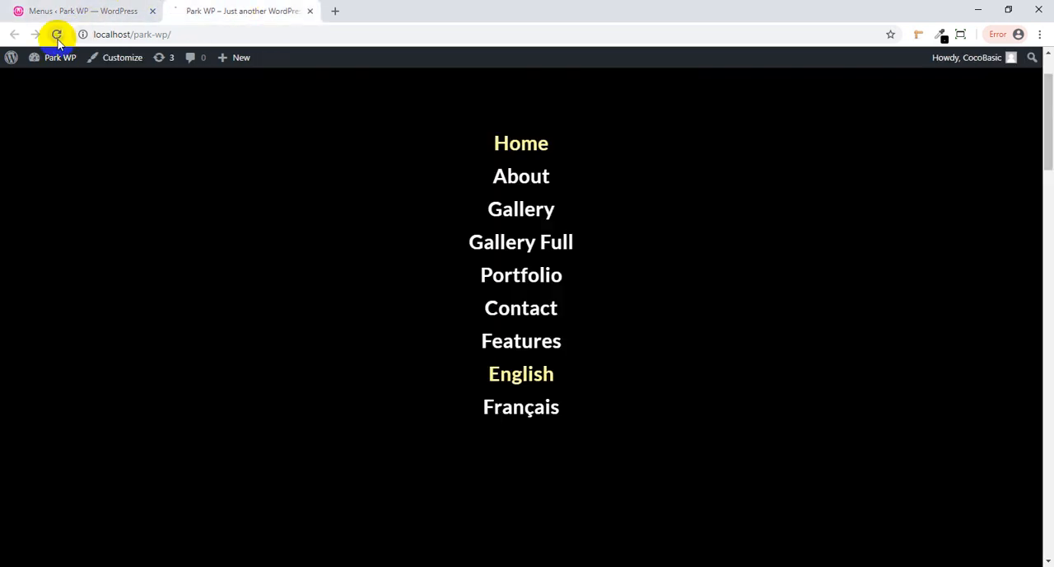
pyautogui.click(57, 35)
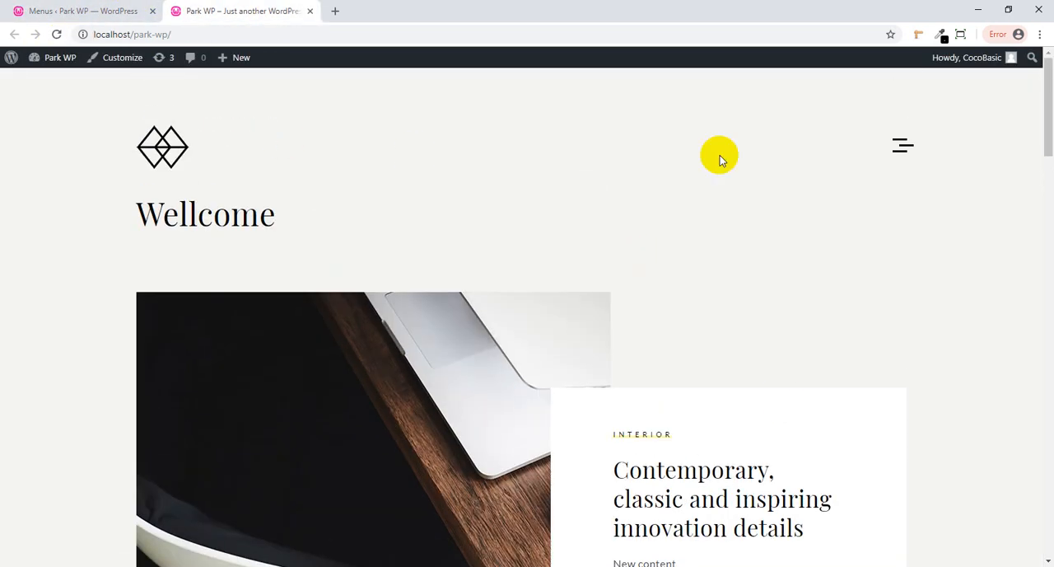
pyautogui.click(904, 146)
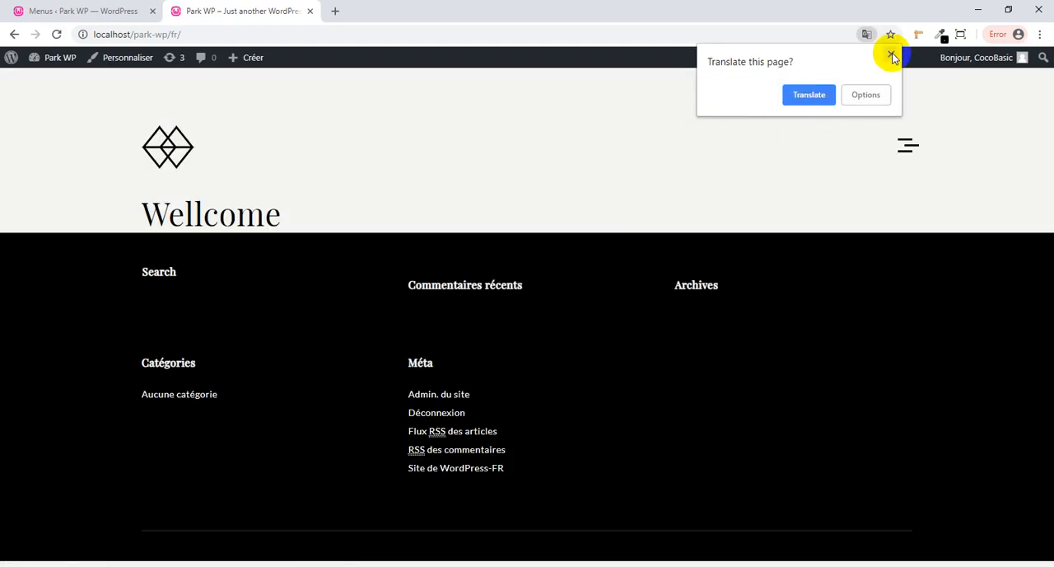
# - Dismiss the translation prompt, open the About FR page from the French site's navigation menu and check its content
pyautogui.click(891, 55)
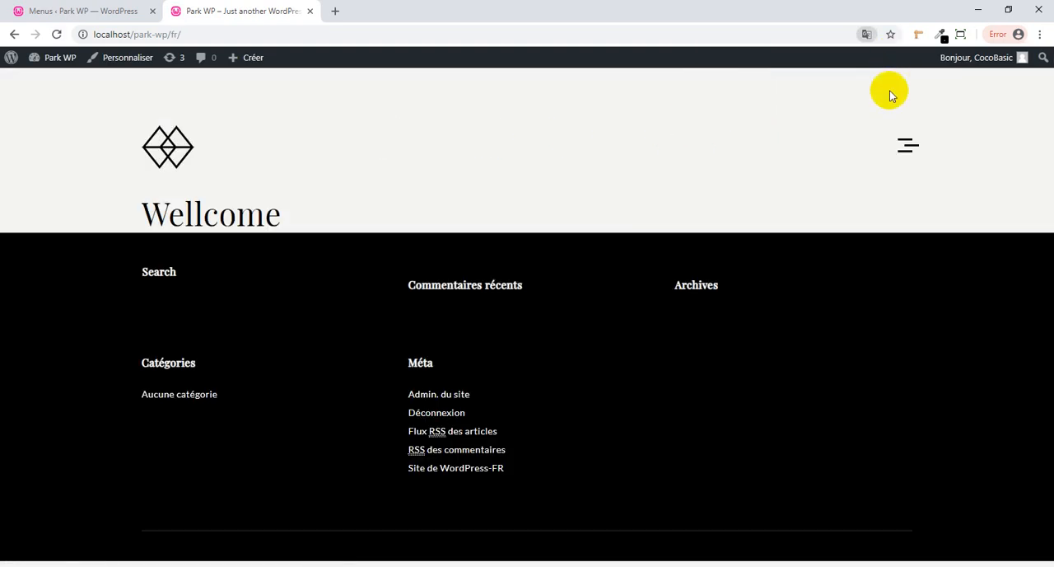
pyautogui.click(905, 150)
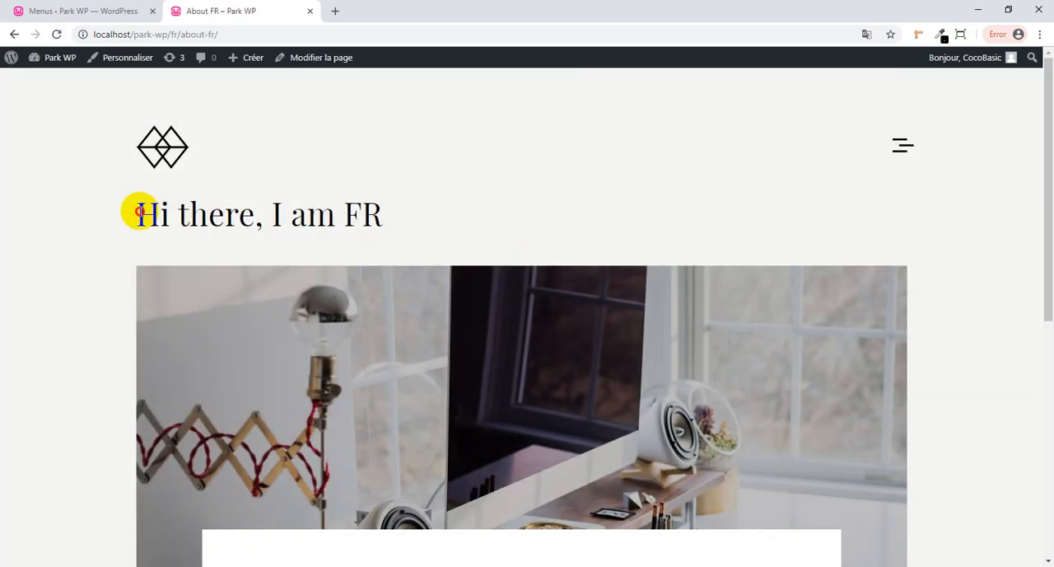
pyautogui.scroll(-3, 419, 224)
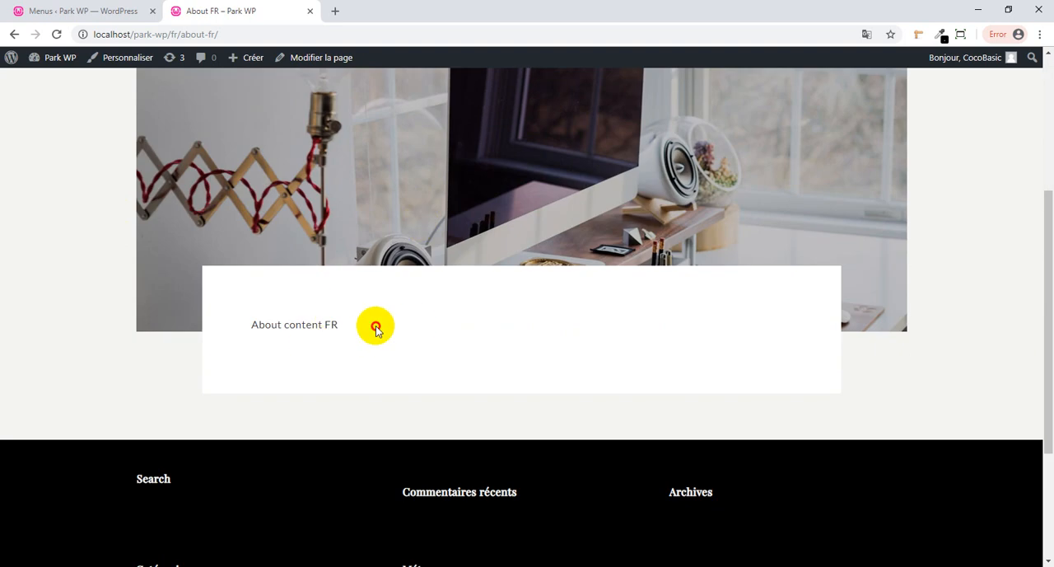
pyautogui.scroll(3, 295, 321)
# - Open the Gallery FR page from the navigation menu and check its content text
pyautogui.click(894, 146)
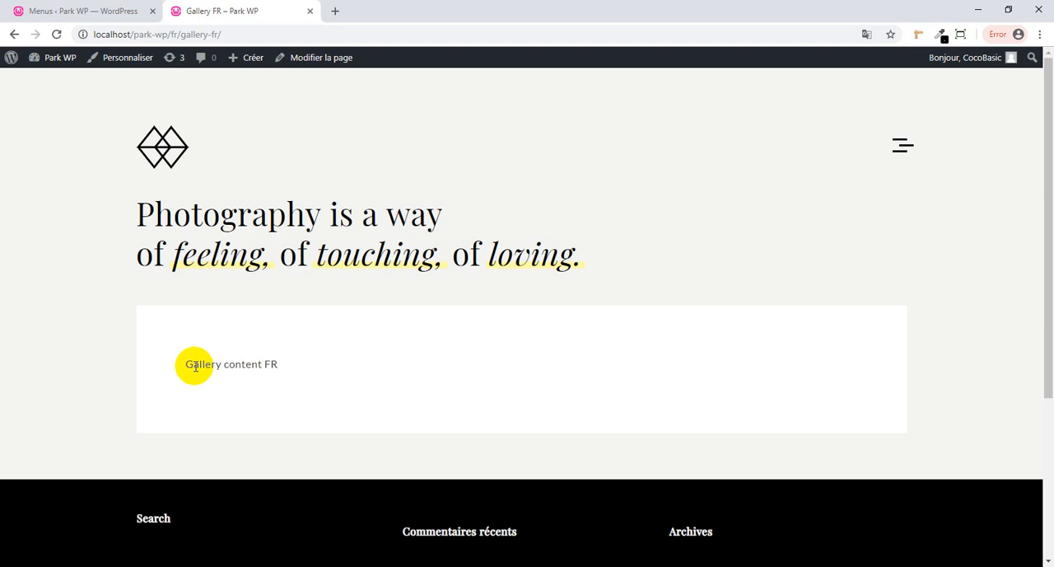
pyautogui.moveTo(195, 366); pyautogui.dragTo(283, 366)
pyautogui.click(380, 359)
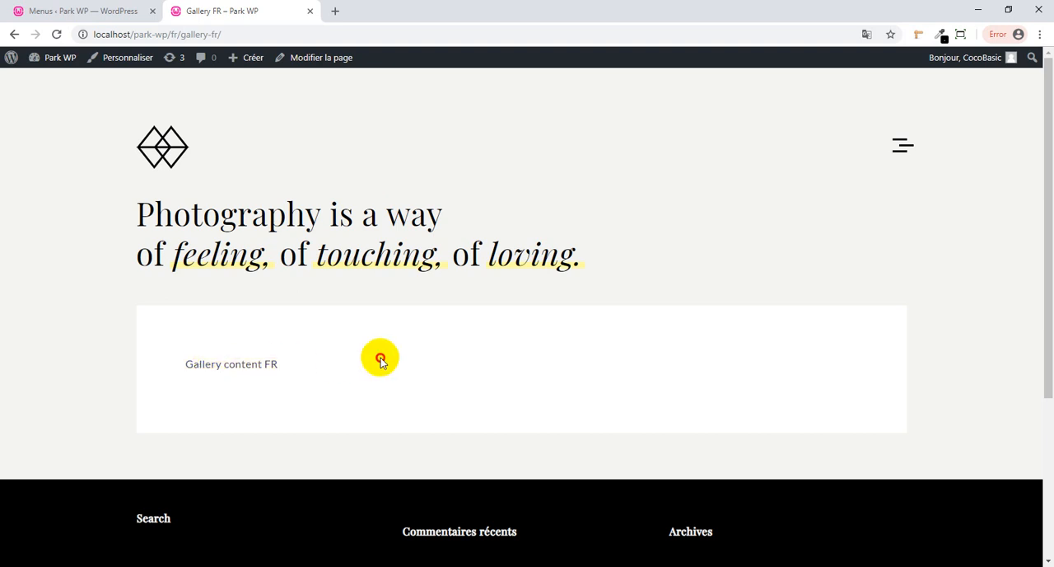
# - Return to the WordPress admin, review the Polylang modules in the language settings and open the Custom post types and Taxonomies options
pyautogui.click(41, 8)
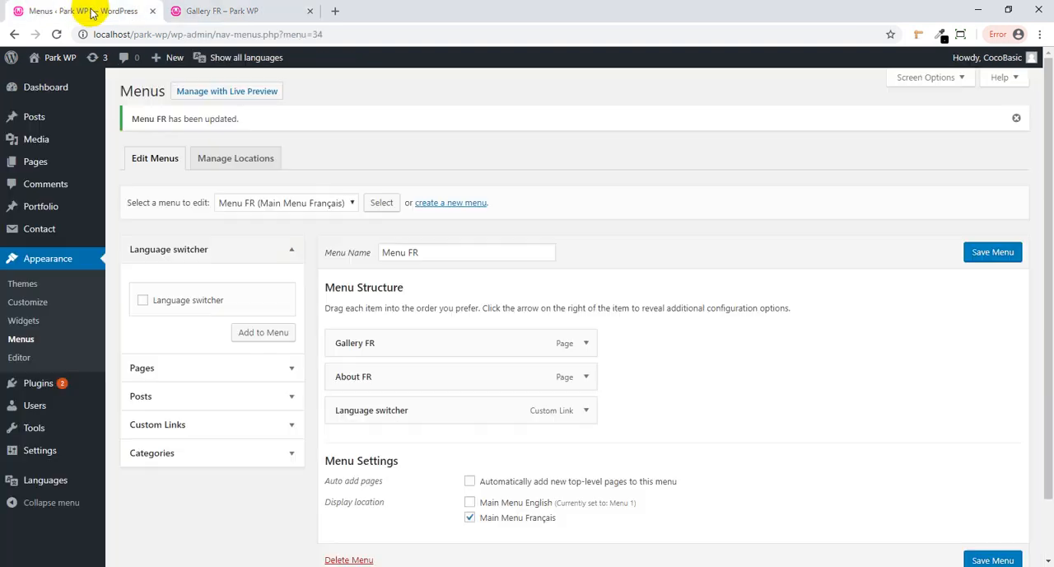
pyautogui.scroll(-1, 420, 379)
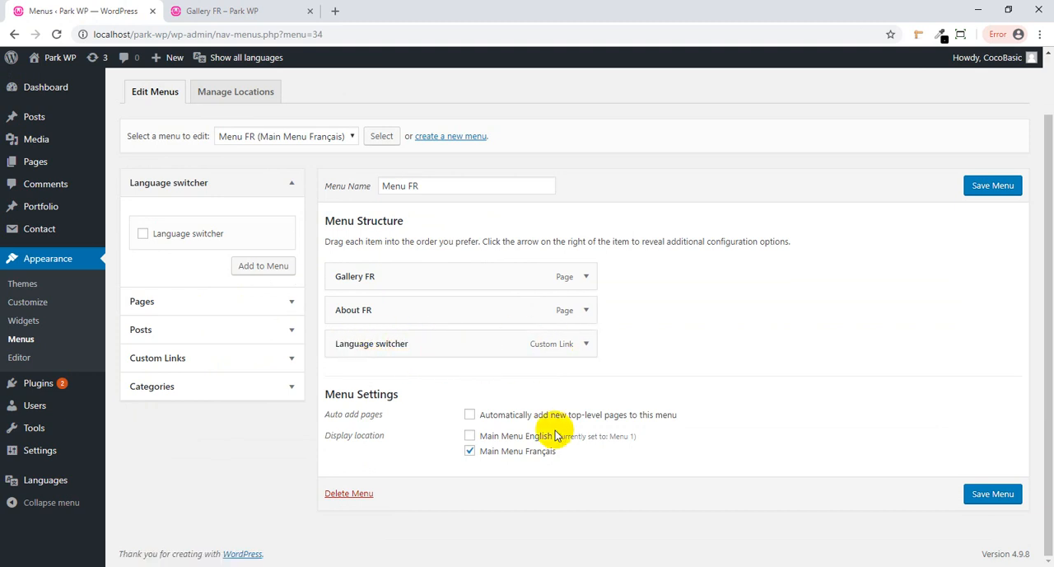
pyautogui.moveTo(48, 486)
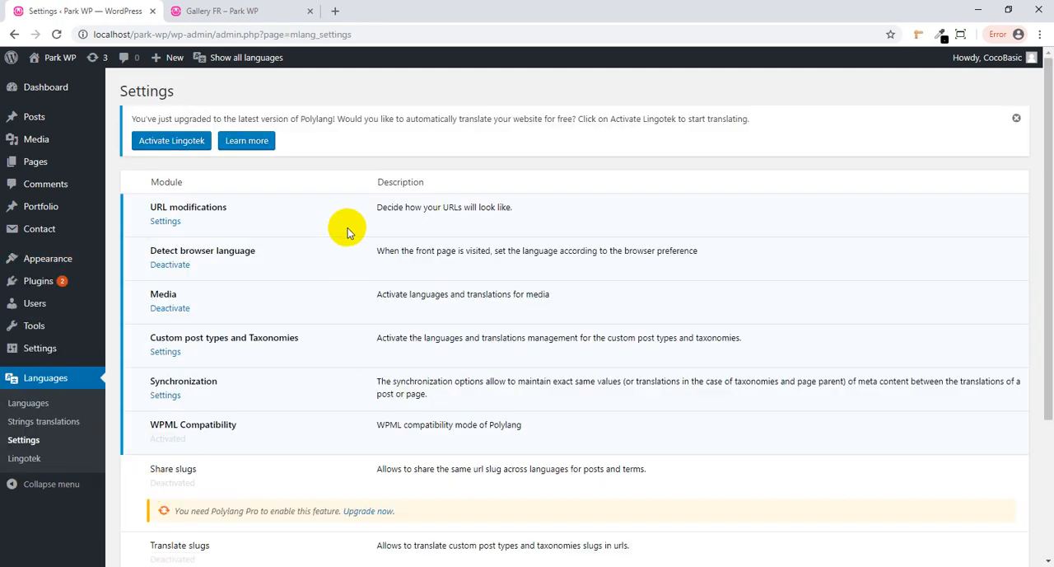
pyautogui.scroll(-1, 347, 230)
pyautogui.scroll(-1, 347, 237)
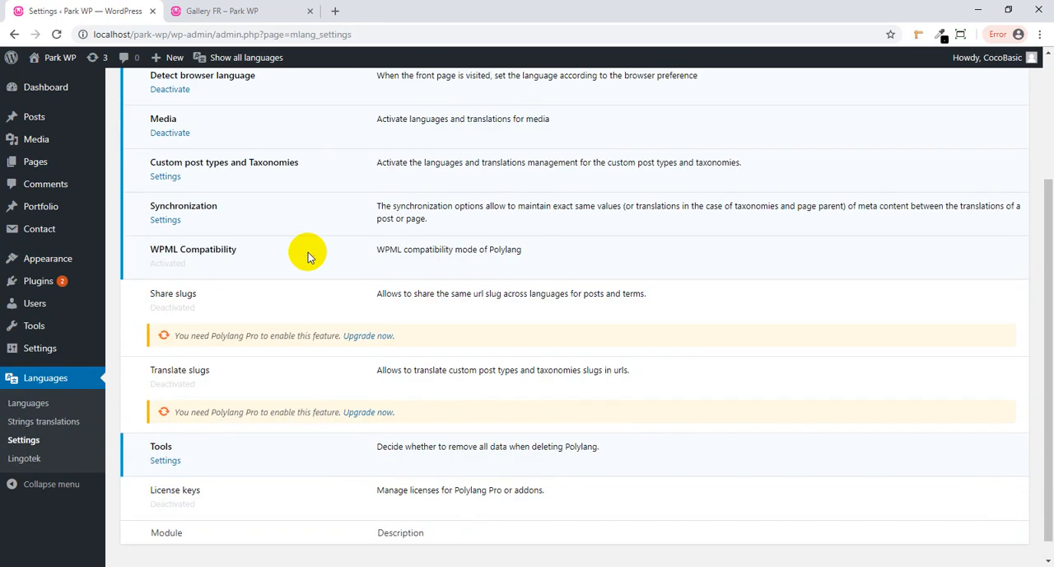
pyautogui.scroll(1, 272, 299)
pyautogui.click(168, 265)
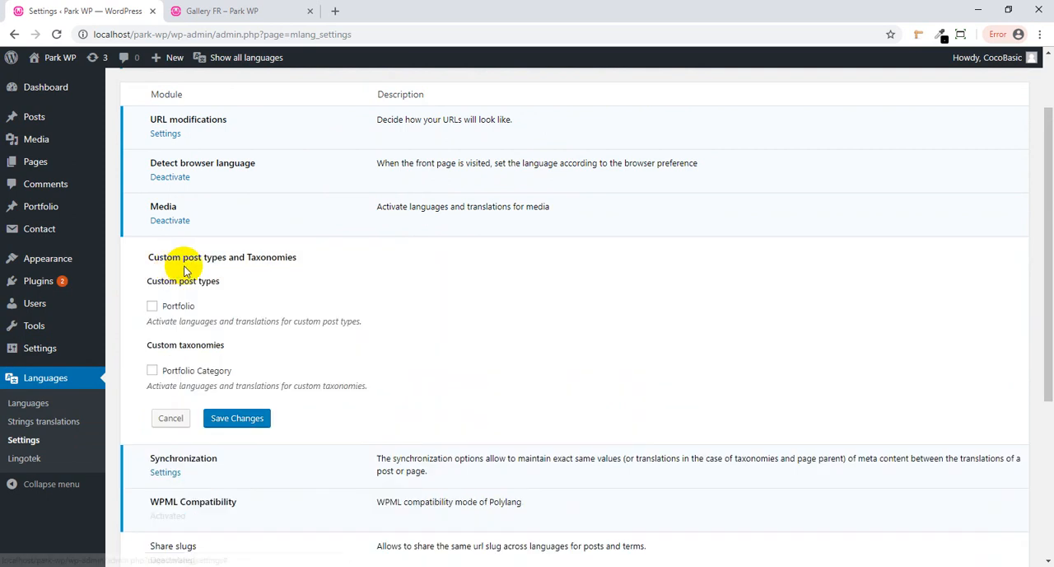
pyautogui.scroll(-1, 296, 269)
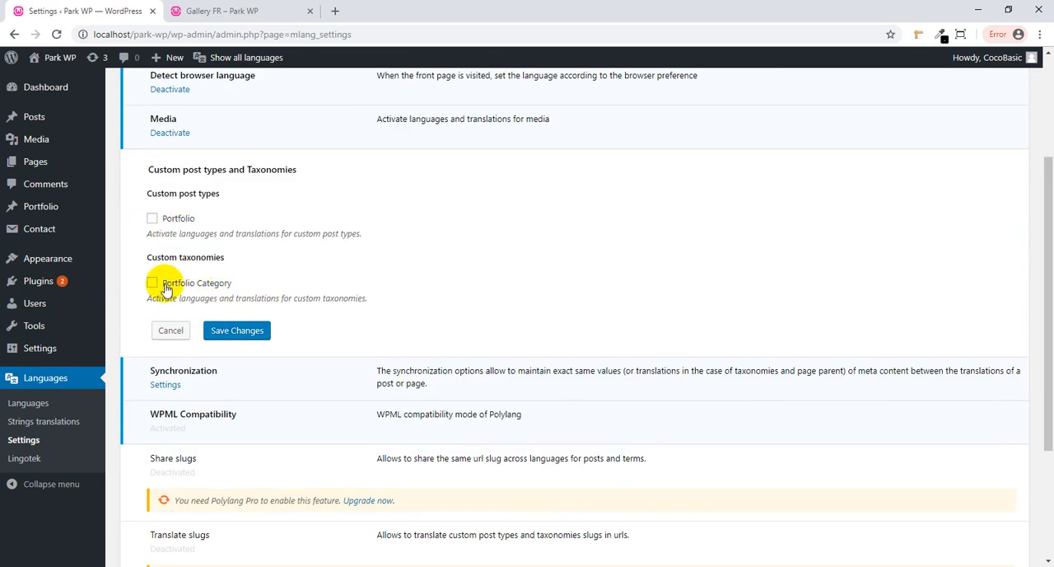
pyautogui.click(177, 224)
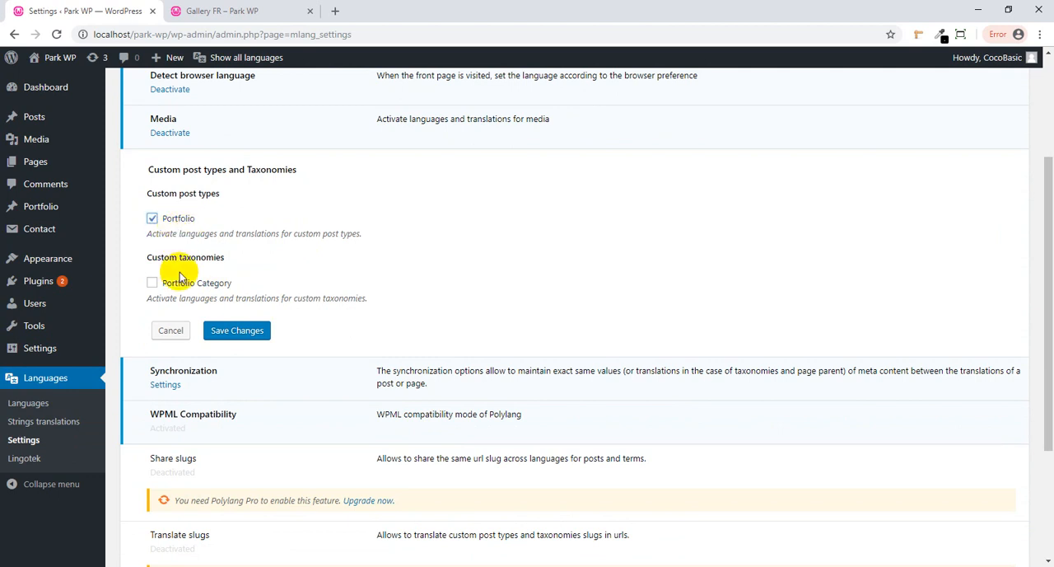
pyautogui.click(180, 285)
pyautogui.moveTo(47, 206)
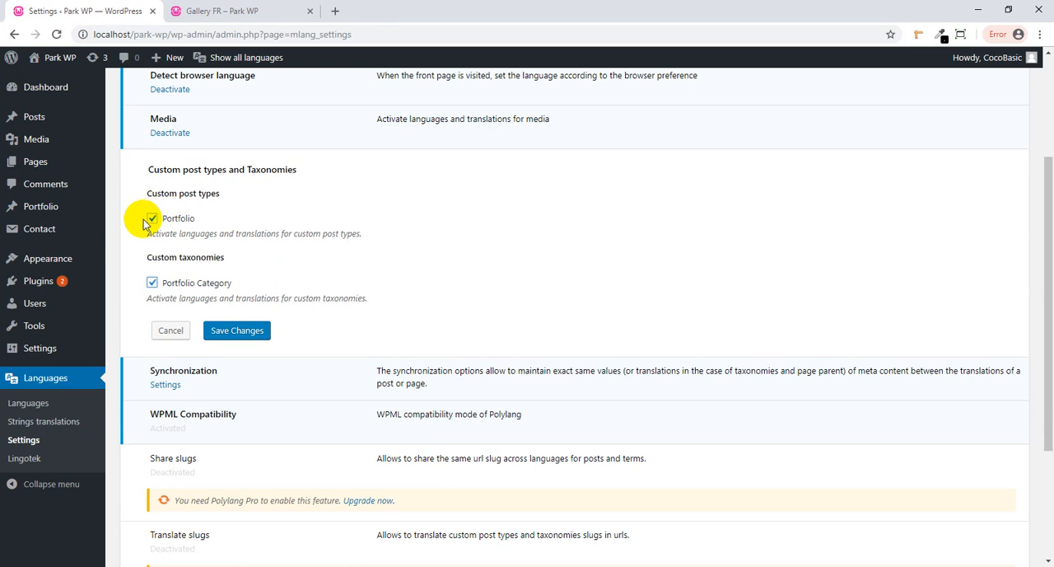
pyautogui.click(167, 331)
# - View the list of existing Portfolio items in the admin
pyautogui.moveTo(59, 212)
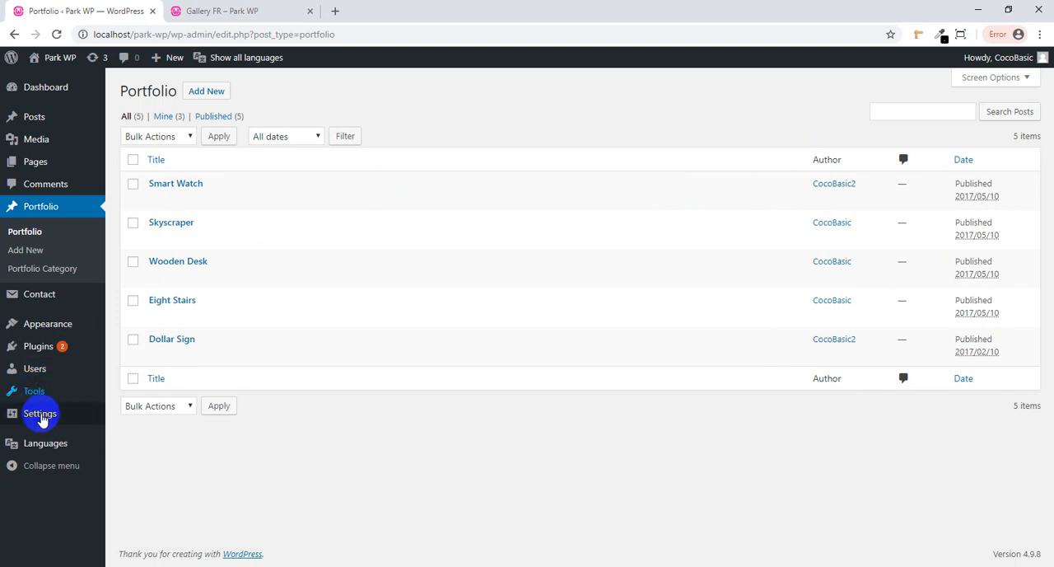
# - In the Polylang settings, activate translations for the Portfolio post type and the Portfolio Category taxonomy, and save the changes
pyautogui.moveTo(65, 444)
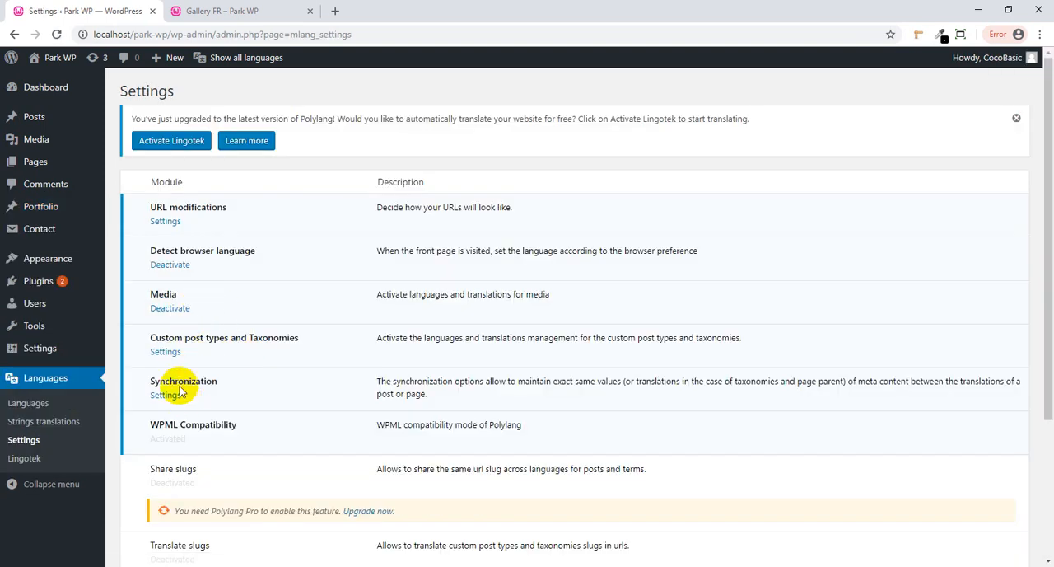
pyautogui.click(173, 356)
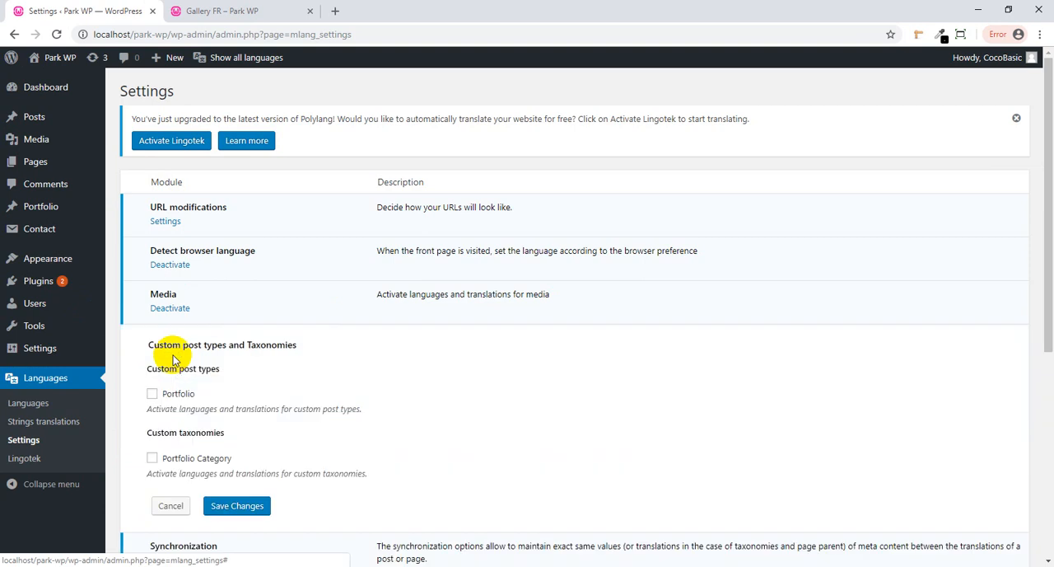
pyautogui.click(151, 394)
pyautogui.click(151, 458)
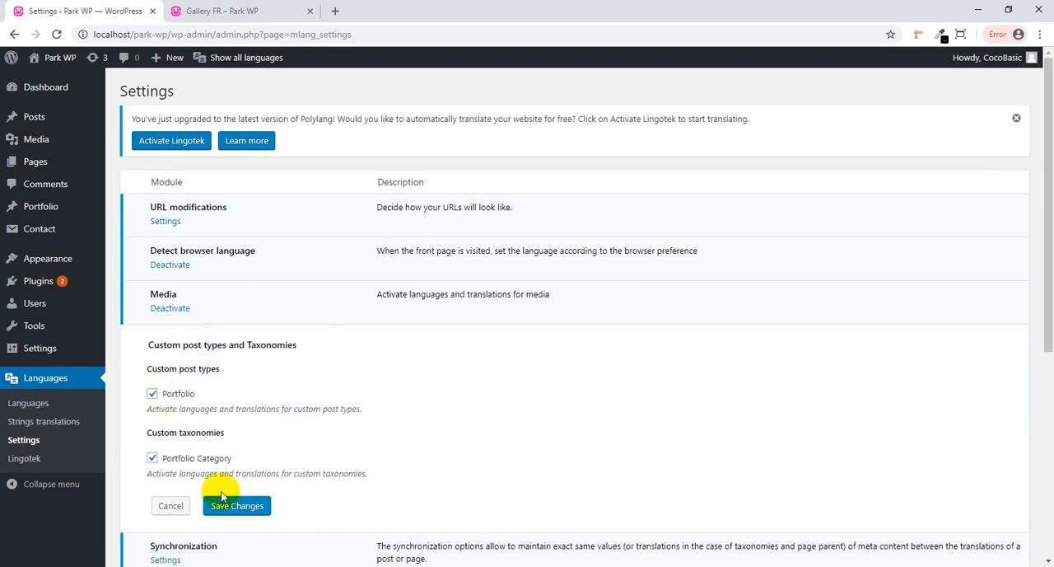
pyautogui.click(223, 498)
# - Go back to the Portfolio item list
pyautogui.click(43, 213)
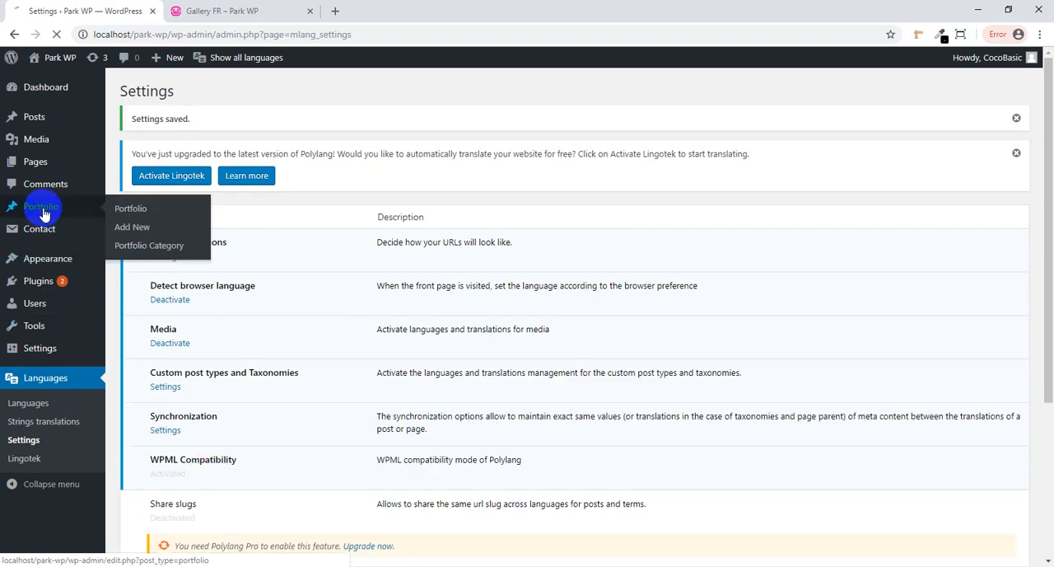